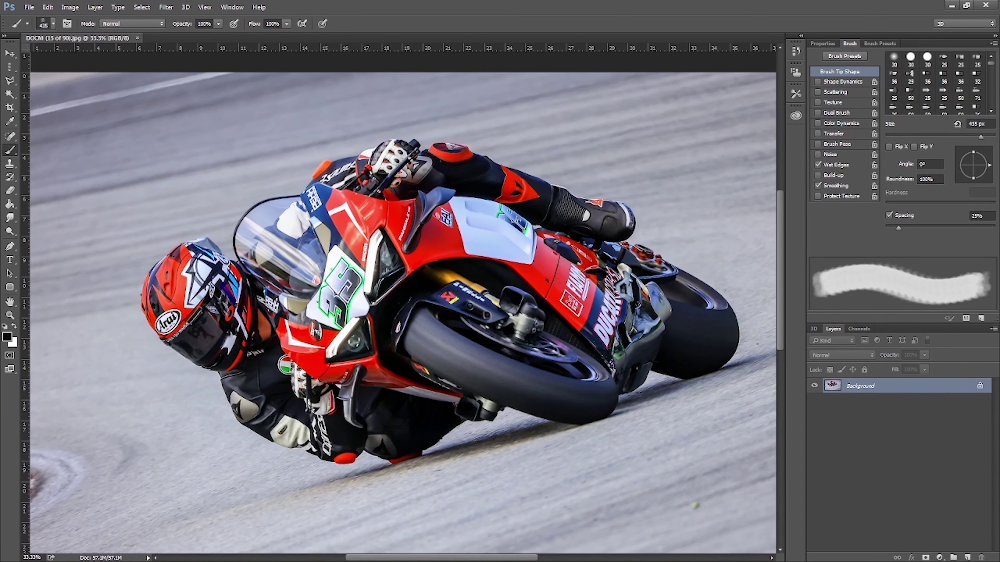
# Trace a selection around the rider and motorcycle with the Magnetic Lasso, starting at the top of the helmet.
pyautogui.click(10, 80)
pyautogui.click(51, 96)
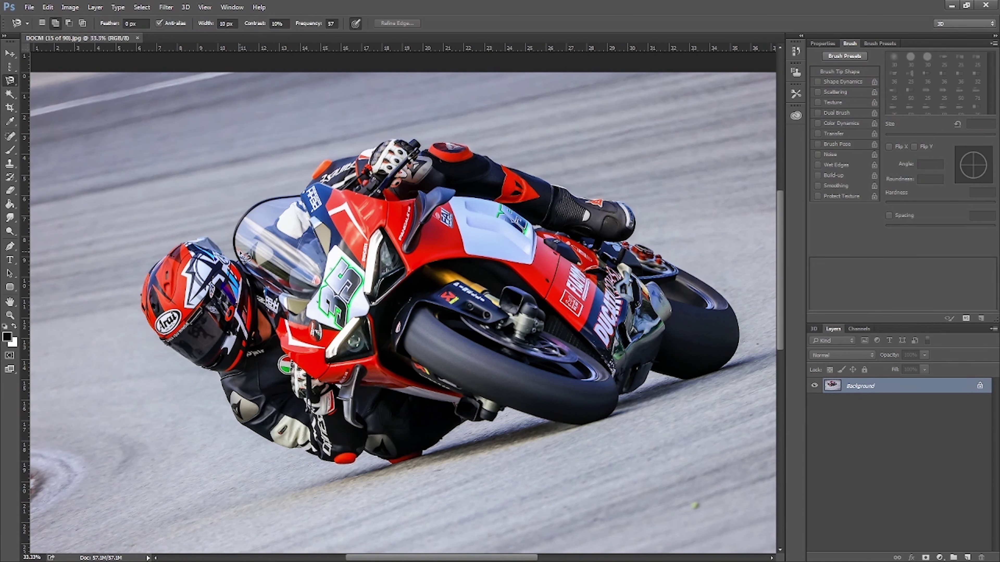
pyautogui.click(190, 241)
pyautogui.click(236, 260)
# Refine the selection along the rider's leg and boot with the Magnetic Lasso in add-to-selection mode.
pyautogui.hotkey('ctrl', '+')
pyautogui.hotkey('ctrl', '+')
pyautogui.hotkey('ctrl', '+')
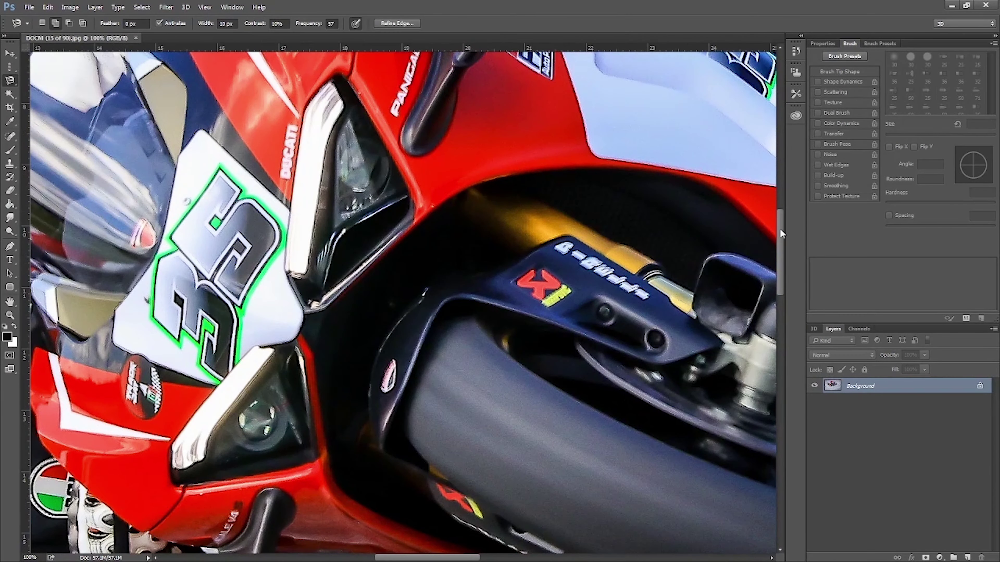
pyautogui.moveTo(781, 232); pyautogui.dragTo(778, 153)
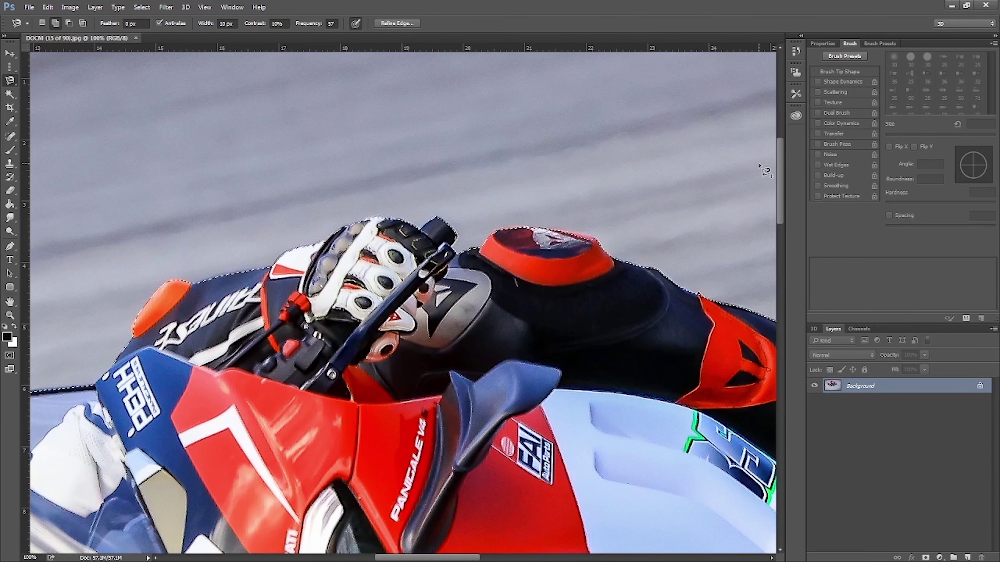
pyautogui.moveTo(10, 80); pyautogui.dragTo(67, 83)
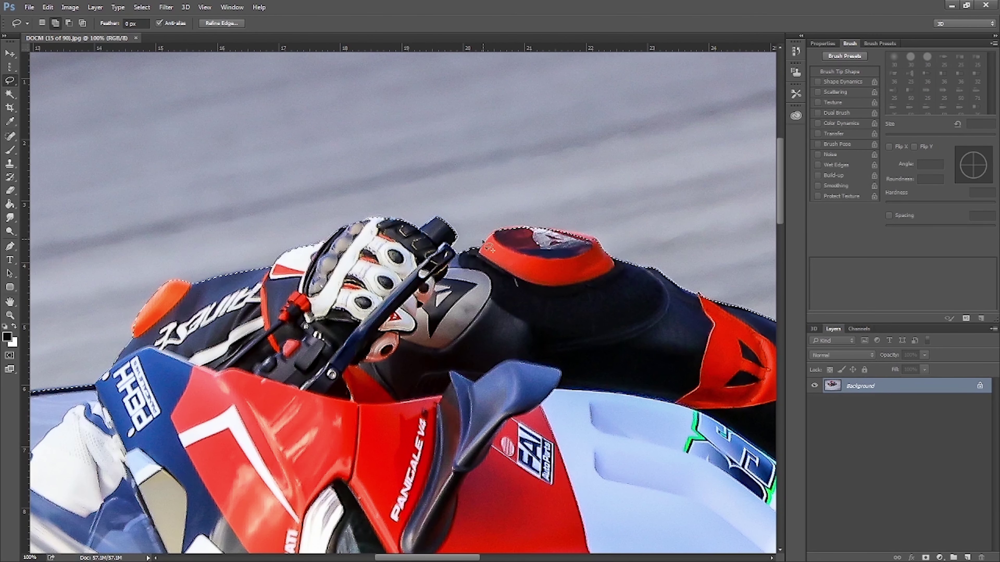
pyautogui.moveTo(427, 558); pyautogui.dragTo(512, 558)
pyautogui.hotkey('ctrl', '+')
pyautogui.moveTo(10, 80)
pyautogui.mouseDown()
pyautogui.moveTo(59, 89)
pyautogui.moveTo(63, 99)
pyautogui.mouseUp()
pyautogui.click(84, 400)
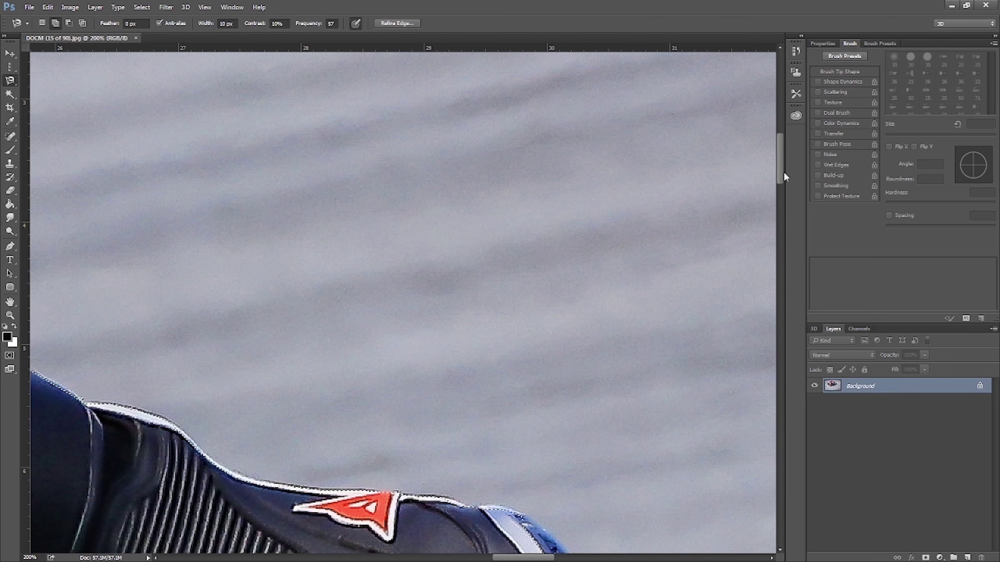
# Subtract the strip of road beneath the rear tyre from the selection with the Lasso.
pyautogui.moveTo(784, 172); pyautogui.dragTo(781, 216)
pyautogui.moveTo(10, 80); pyautogui.dragTo(35, 80)
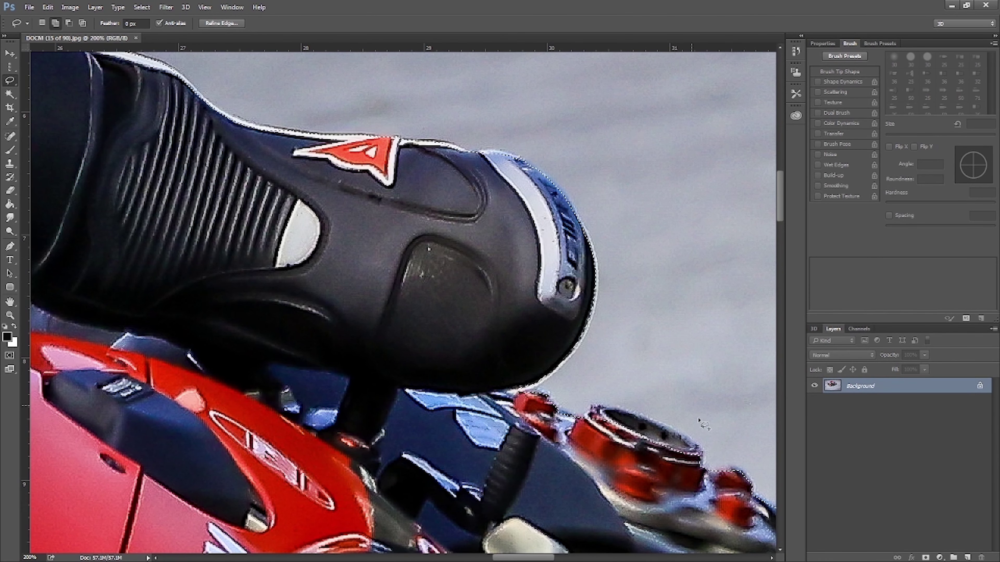
pyautogui.moveTo(524, 558); pyautogui.dragTo(570, 558)
pyautogui.moveTo(780, 197); pyautogui.dragTo(777, 280)
pyautogui.moveTo(474, 408); pyautogui.dragTo(589, 349)
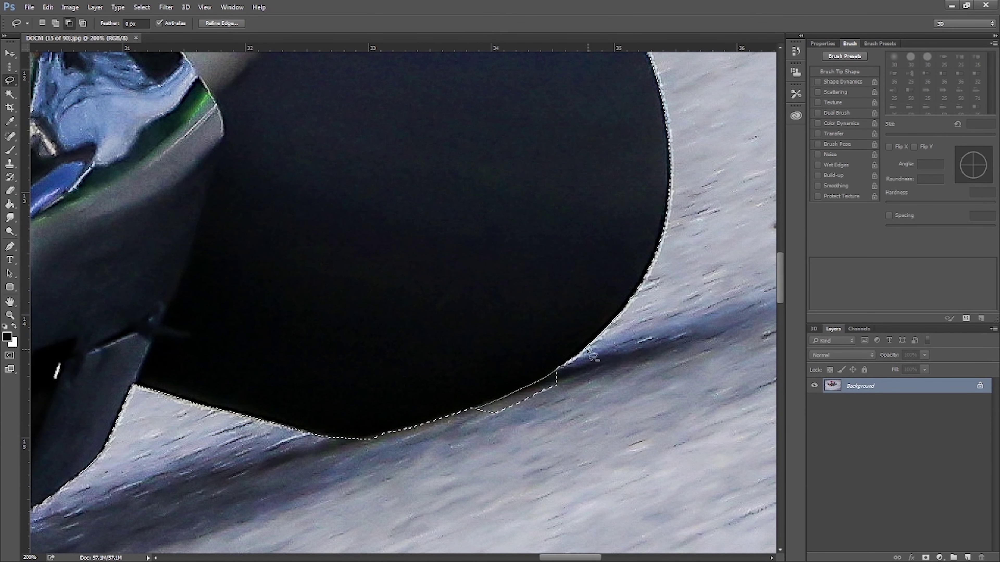
# Trim the selection along the underside of the front tyre with the Lasso in subtract mode.
pyautogui.moveTo(562, 558); pyautogui.dragTo(531, 558)
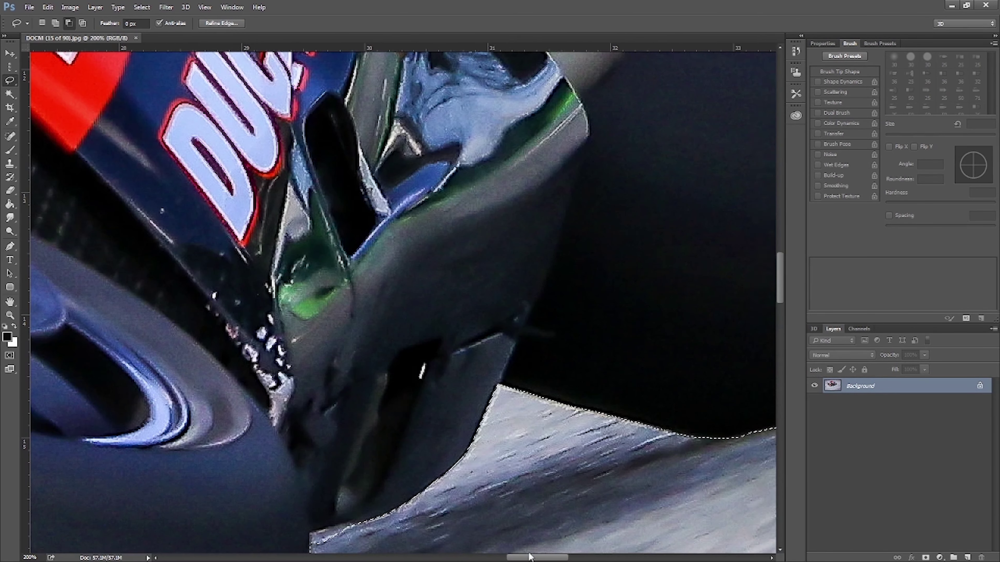
pyautogui.moveTo(780, 294); pyautogui.dragTo(781, 331)
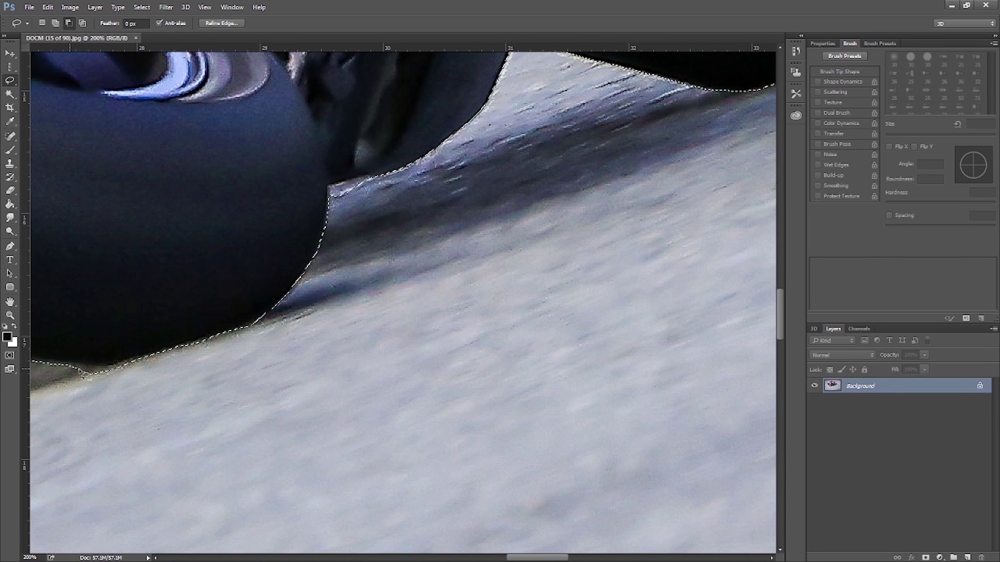
pyautogui.moveTo(80, 375); pyautogui.dragTo(84, 388)
pyautogui.moveTo(525, 558); pyautogui.dragTo(448, 558)
pyautogui.moveTo(781, 320); pyautogui.dragTo(781, 339)
pyautogui.moveTo(462, 558); pyautogui.dragTo(394, 558)
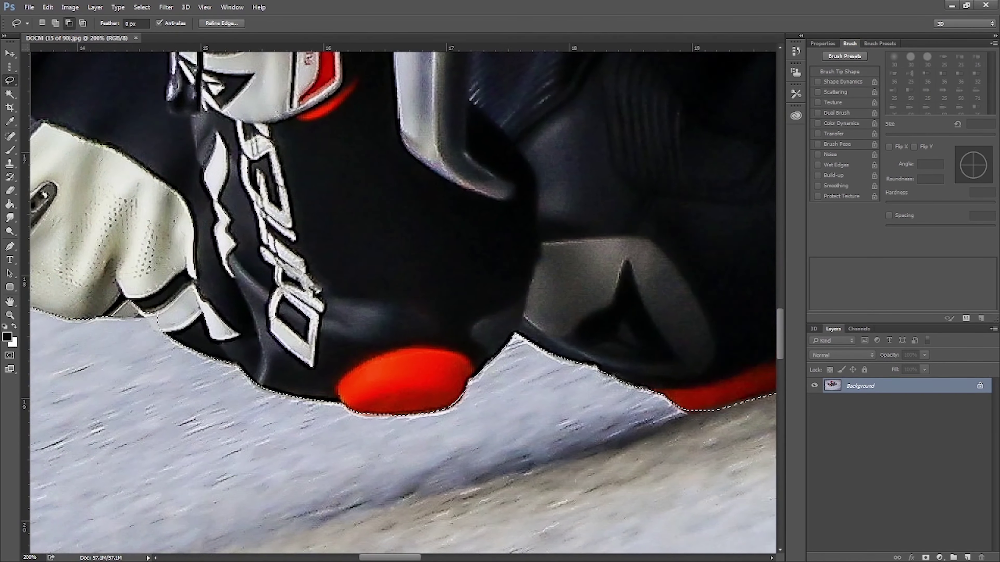
# Examine the selection edge around the rider's arm, the helmet and the windshield for spots that need correcting.
pyautogui.hscroll(-10, 778, 323)
pyautogui.moveTo(779, 324); pyautogui.dragTo(779, 217)
pyautogui.moveTo(366, 557); pyautogui.dragTo(304, 558)
pyautogui.click(55, 24)
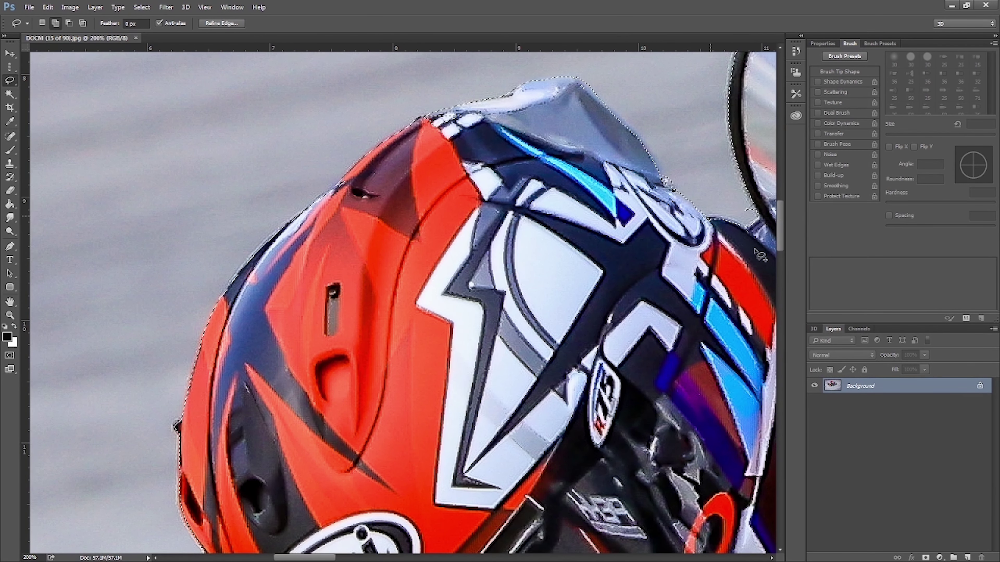
pyautogui.click(69, 24)
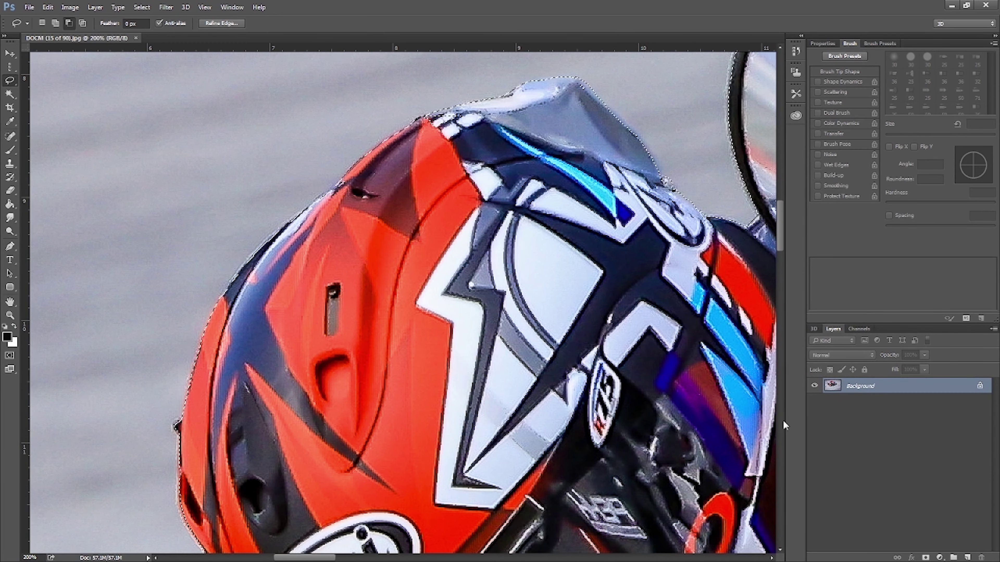
pyautogui.moveTo(326, 557); pyautogui.dragTo(344, 558)
pyautogui.moveTo(780, 220); pyautogui.dragTo(780, 190)
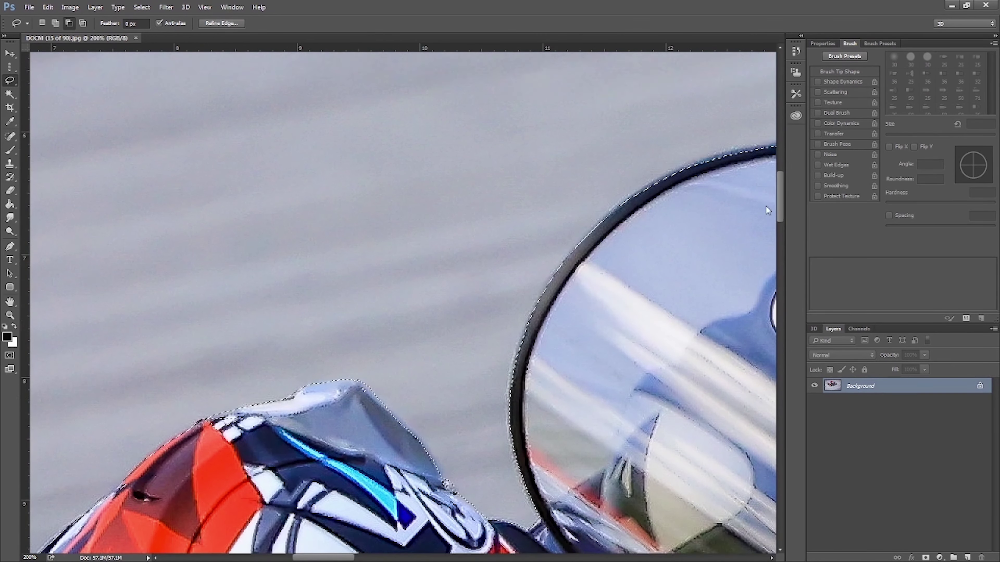
pyautogui.moveTo(346, 558); pyautogui.dragTo(361, 558)
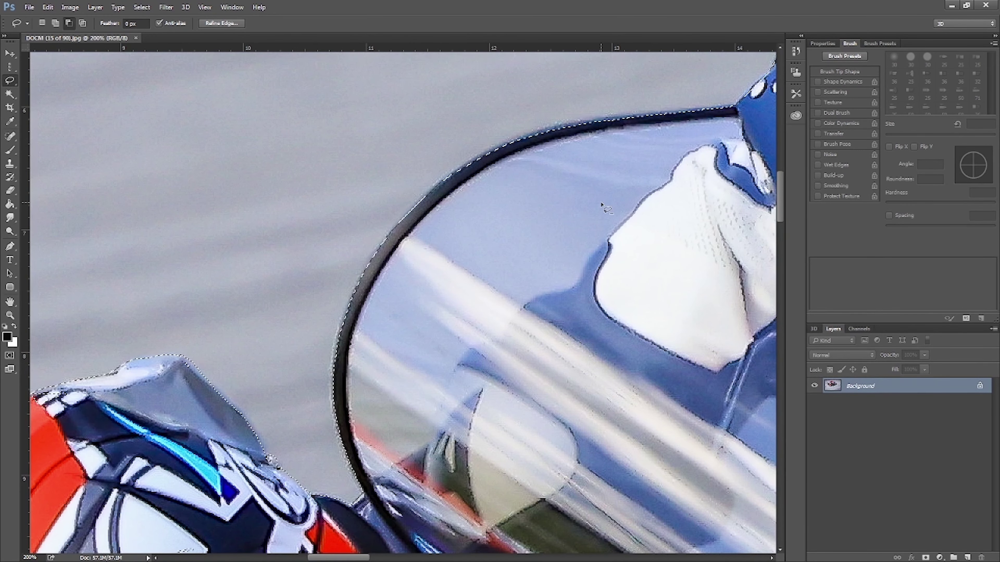
# Apply Refine Edge to the selection and output the rider and motorcycle as a new layer.
pyautogui.hotkey('ctrl', '-')
pyautogui.hotkey('ctrl', '-')
pyautogui.hotkey('ctrl', '-')
pyautogui.hotkey('ctrl', '-')
pyautogui.hotkey('ctrl', '-')
pyautogui.hotkey('ctrl', 'alt', 'r')
pyautogui.press('Return')
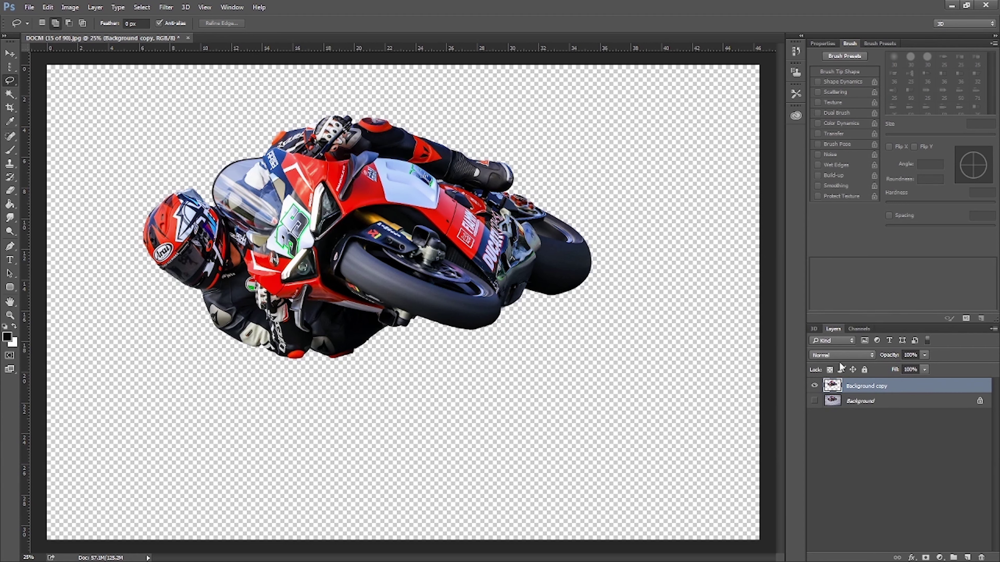
# Select the empty area around the cutout with the Magic Wand, add a layer mask from it and invert the mask.
pyautogui.click(10, 94)
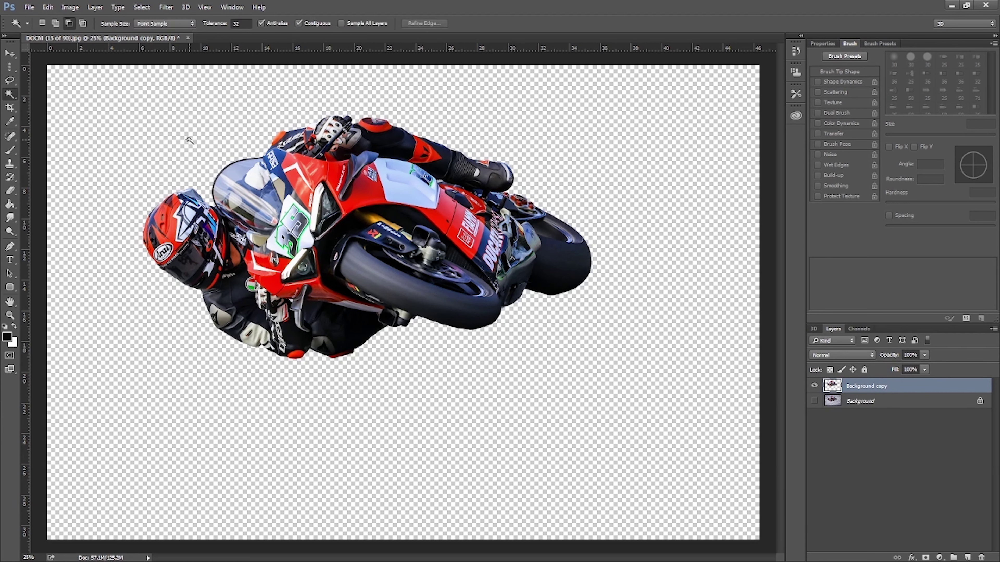
pyautogui.click(214, 120)
pyautogui.click(925, 557)
pyautogui.hotkey('ctrl', 'i')
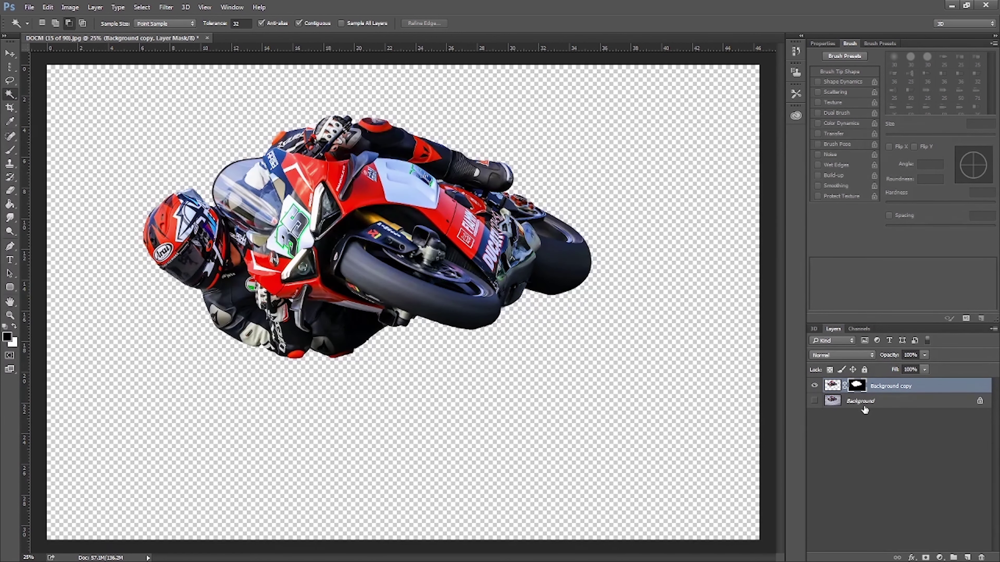
pyautogui.click(832, 385)
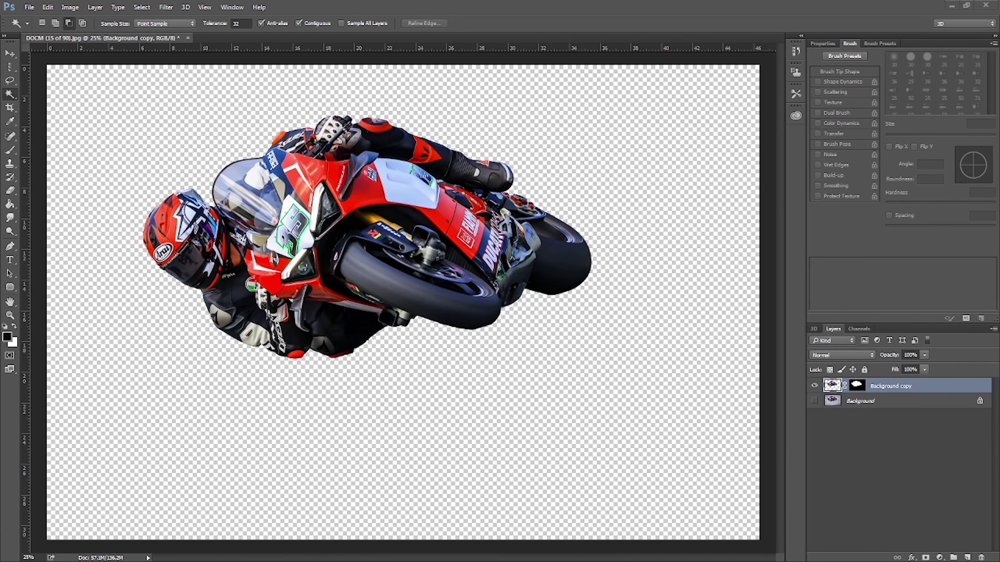
# Duplicate the masked cutout layer, naming the lower layer "subject" and the upper one "outline".
pyautogui.hotkey('ctrl', 'j')
pyautogui.doubleClick(882, 401)
pyautogui.write('subject')
pyautogui.click(889, 388)
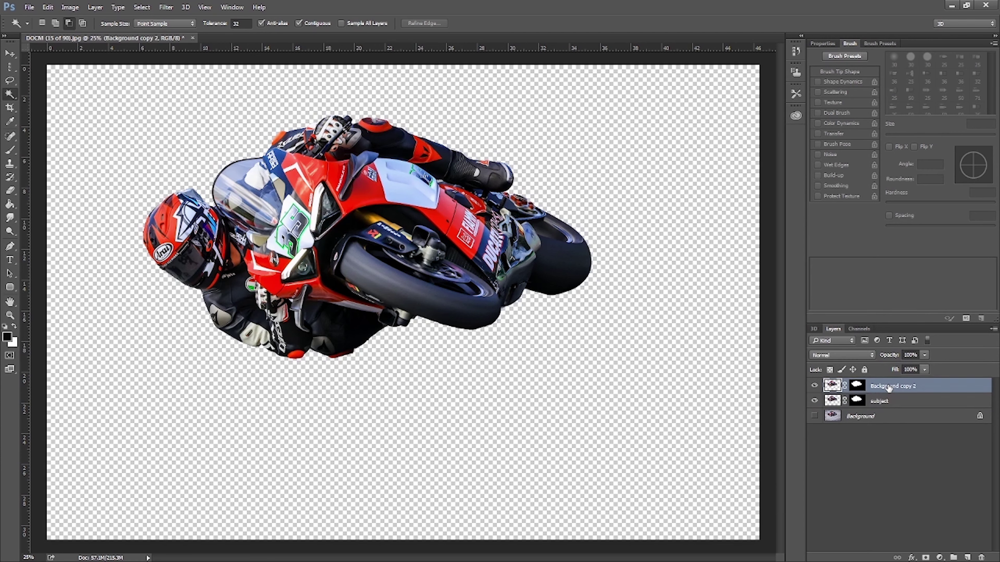
pyautogui.doubleClick(884, 388)
pyautogui.write('outline')
pyautogui.click(860, 465)
# Add a new layer directly above the Background and fill it with near-black #090909.
pyautogui.click(912, 420)
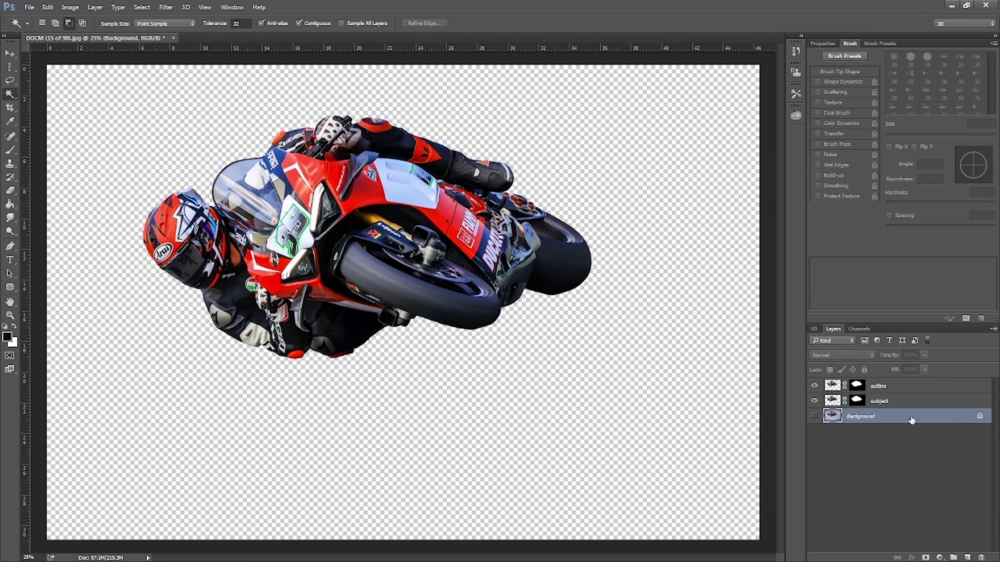
pyautogui.click(967, 557)
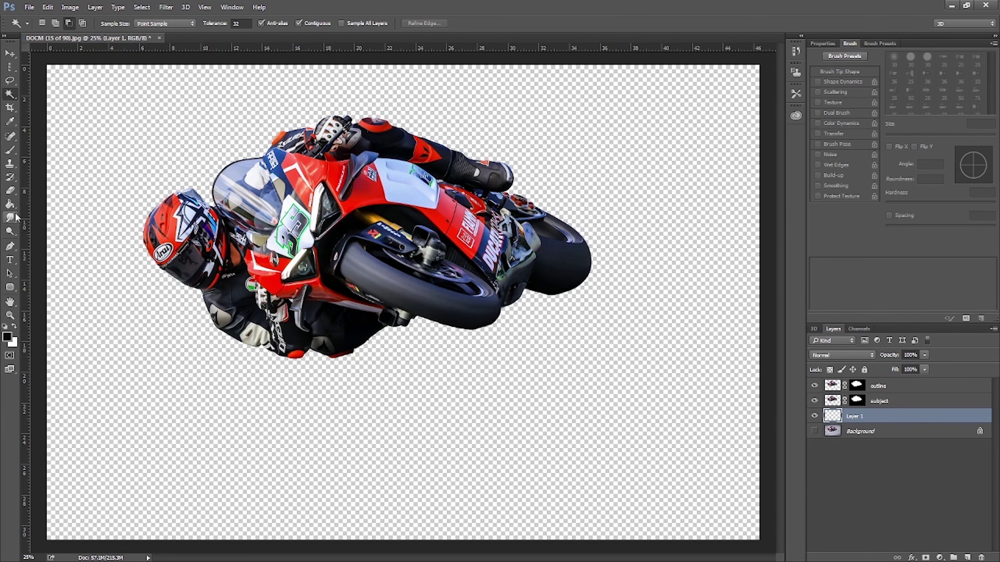
pyautogui.click(11, 203)
pyautogui.click(424, 417)
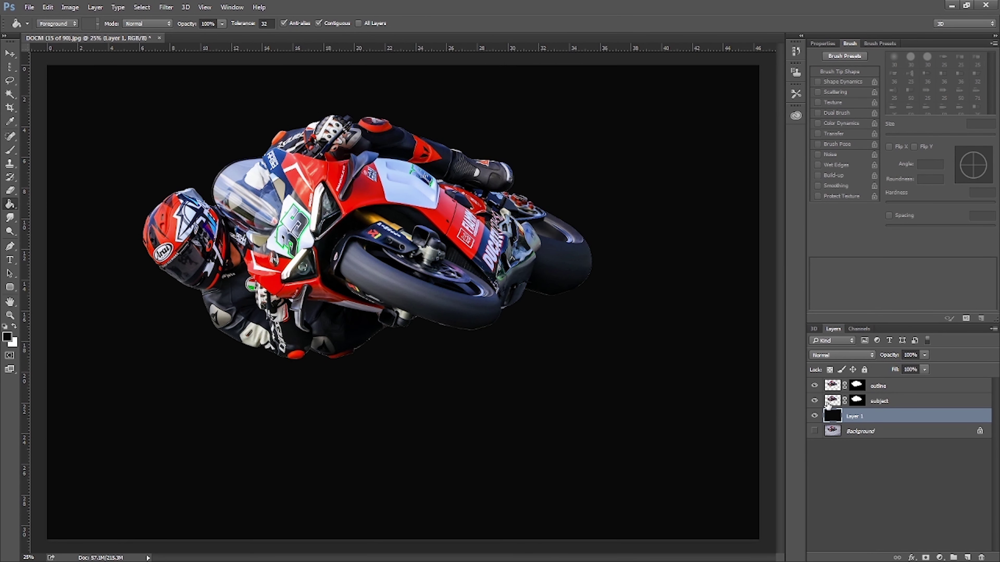
# Add a layer filled with orange #f68206 above the black layer and hide it with an inverted layer mask.
pyautogui.click(967, 557)
pyautogui.click(7, 336)
pyautogui.click(807, 457)
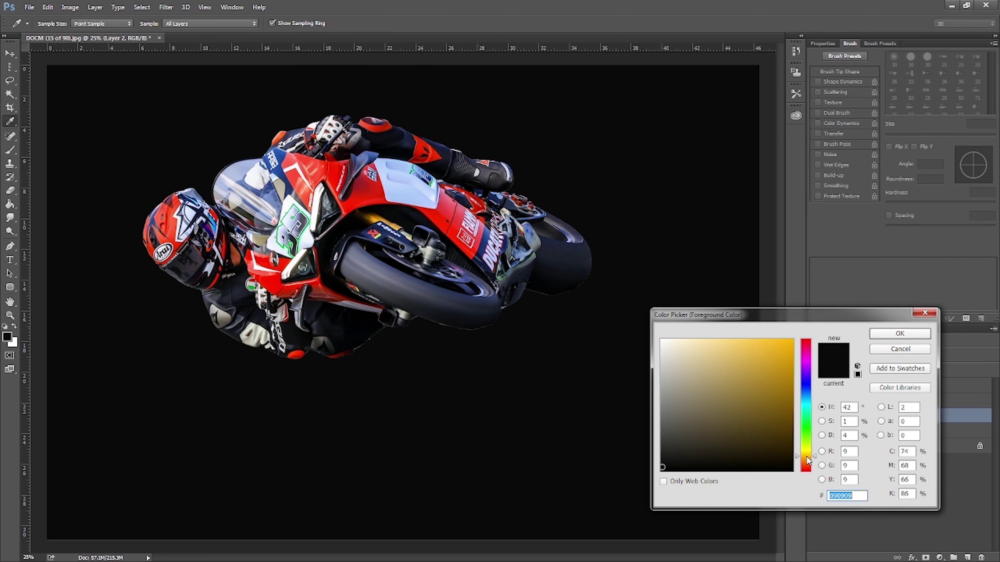
pyautogui.click(806, 460)
pyautogui.click(781, 346)
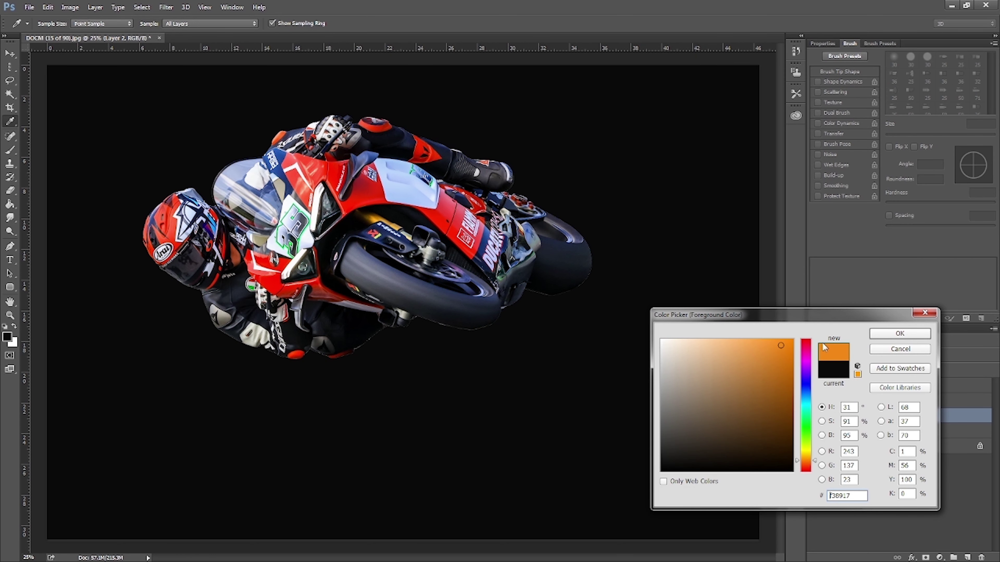
pyautogui.click(790, 343)
pyautogui.click(900, 334)
pyautogui.press('g')
pyautogui.click(699, 357)
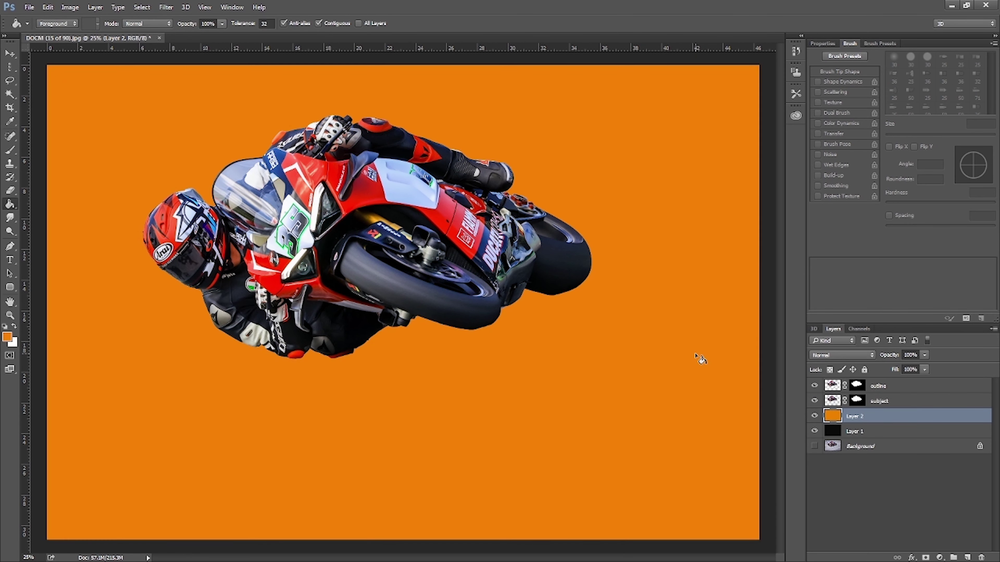
pyautogui.click(926, 558)
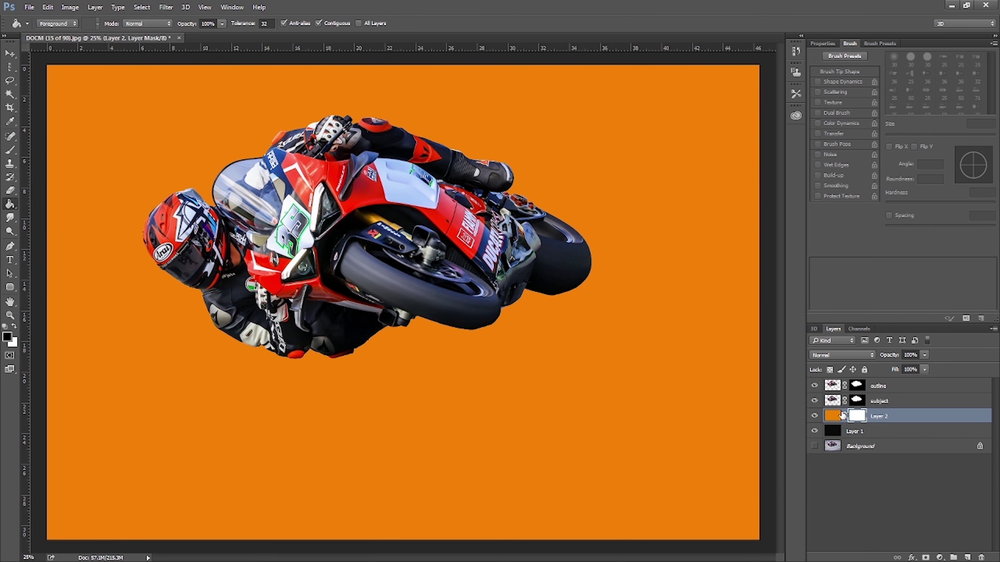
pyautogui.hotkey('ctrl', 'i')
# Add a layer filled with a pale peach tint of the orange and hide it with an inverted layer mask.
pyautogui.click(968, 558)
pyautogui.click(7, 337)
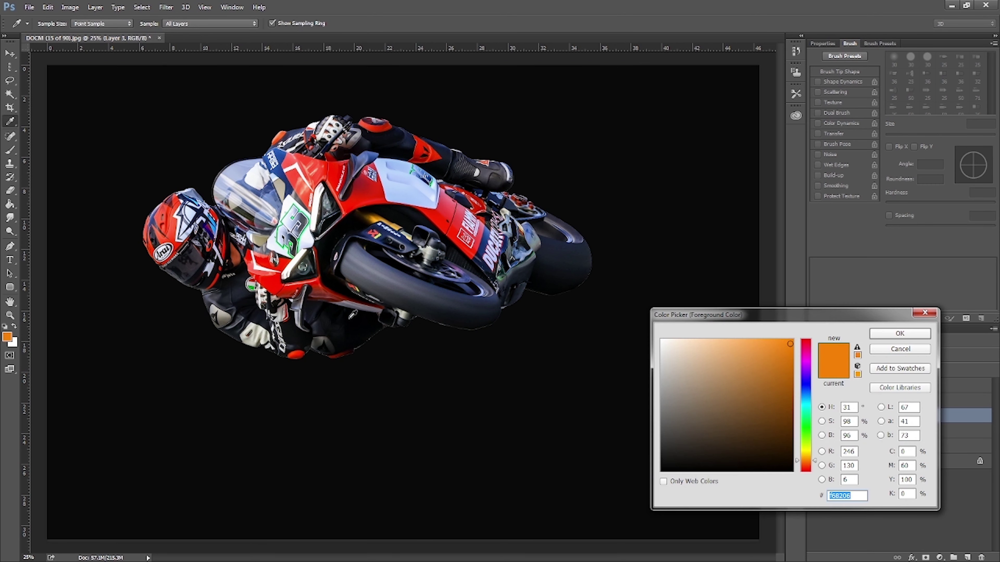
pyautogui.click(711, 353)
pyautogui.click(900, 334)
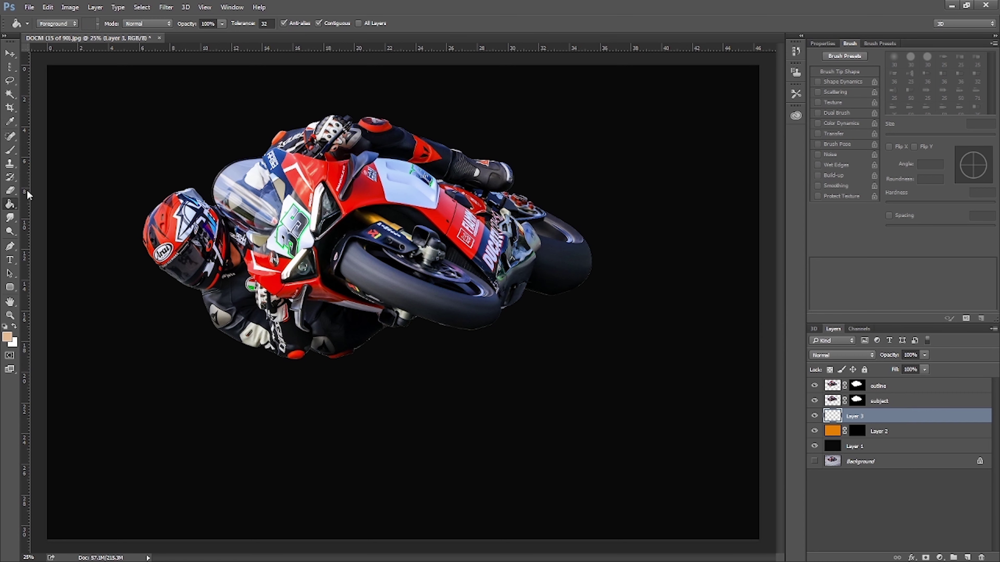
pyautogui.click(148, 342)
pyautogui.click(925, 558)
pyautogui.hotkey('ctrl', 'i')
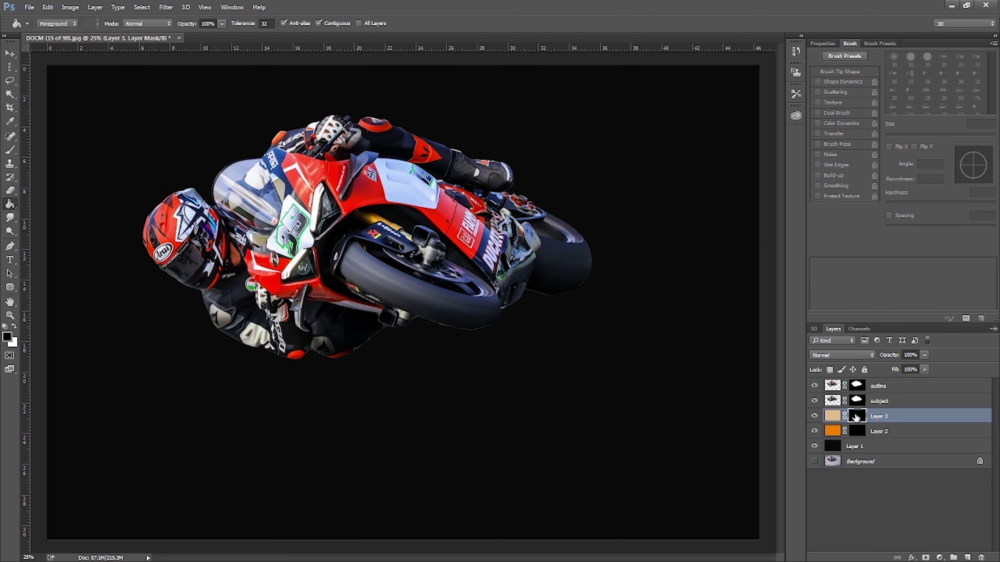
# Duplicate the orange layer, place the copy at the top of the stack, and turn off the three colour layers.
pyautogui.click(831, 432)
pyautogui.hotkey('ctrl', 'j')
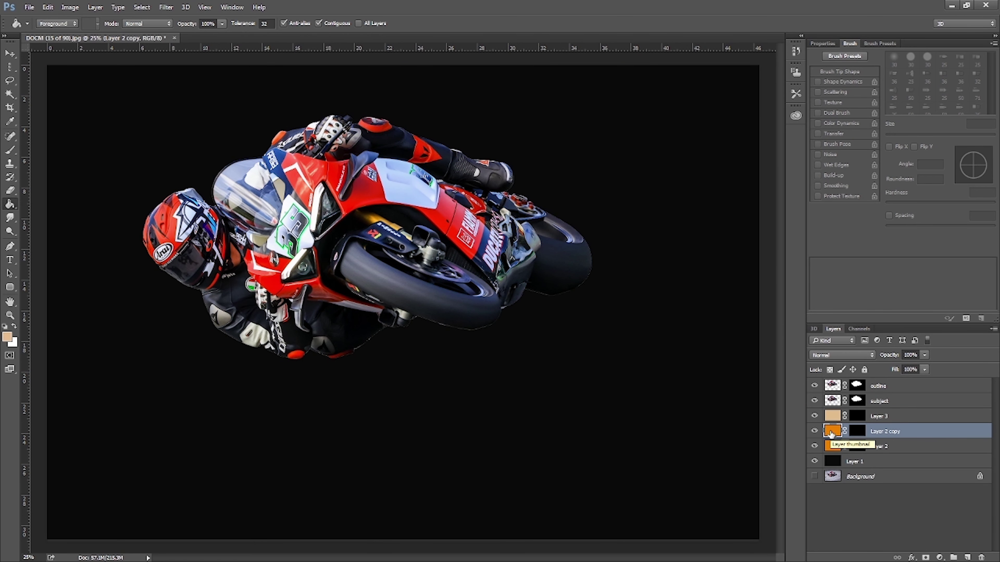
pyautogui.moveTo(834, 433); pyautogui.dragTo(842, 386)
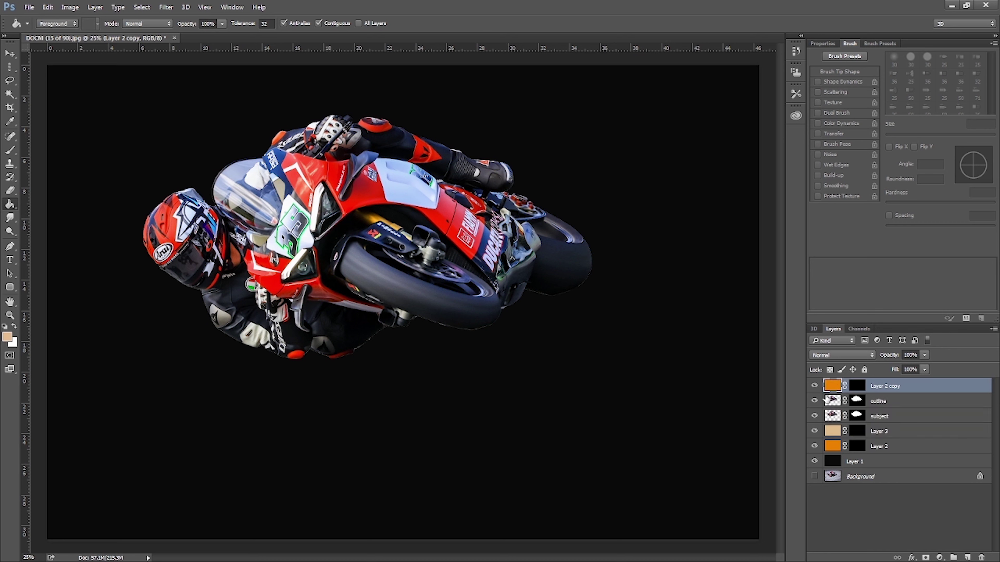
pyautogui.click(814, 386)
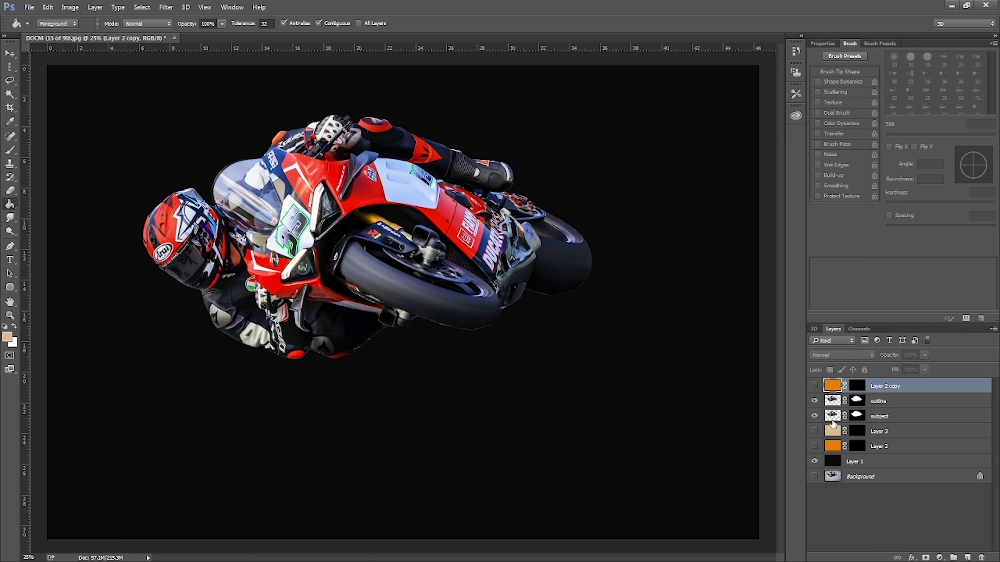
# Convert the outline layer's image to black and white using the Maximum White preset.
pyautogui.click(832, 401)
pyautogui.click(167, 7)
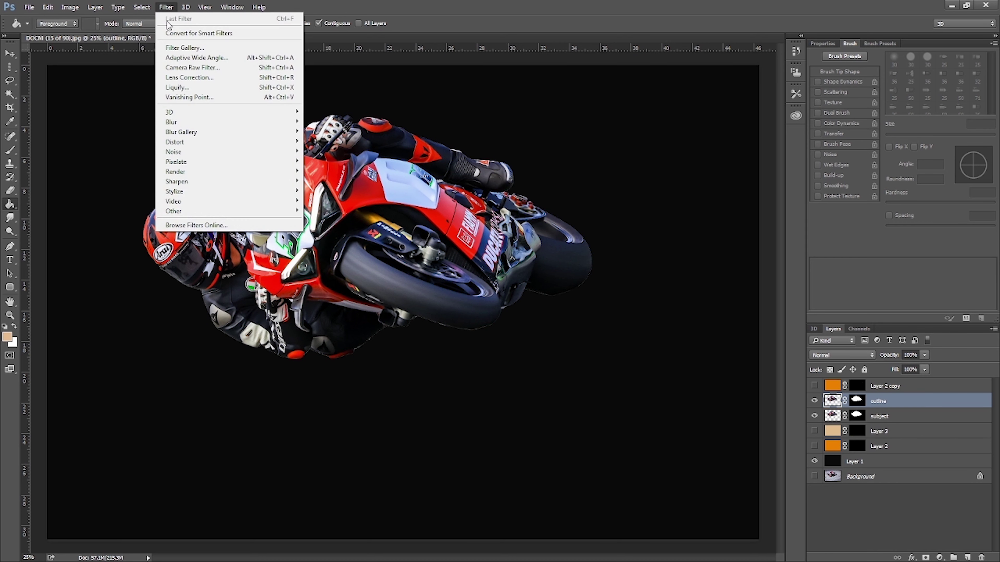
pyautogui.click(184, 47)
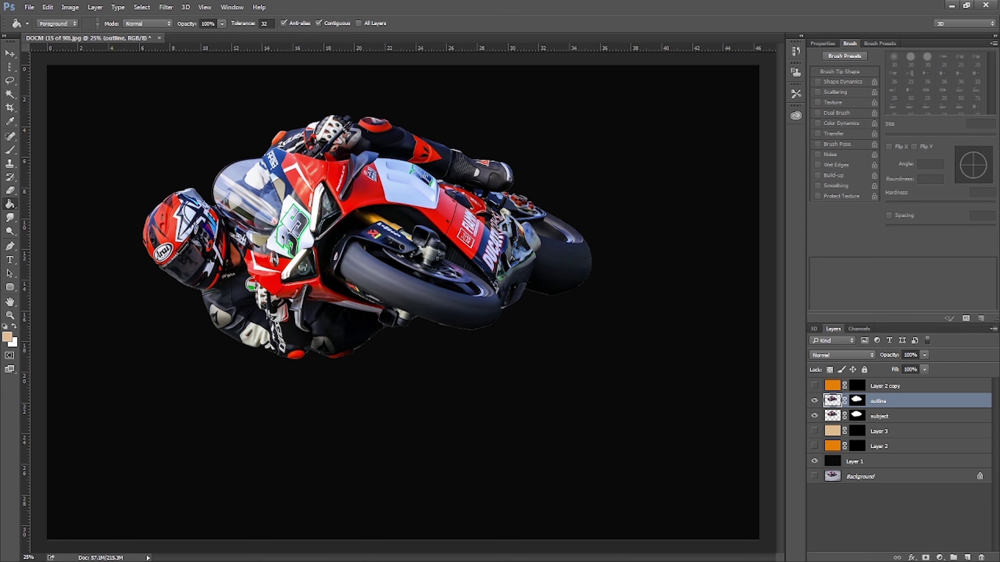
pyautogui.click(70, 7)
pyautogui.moveTo(103, 33)
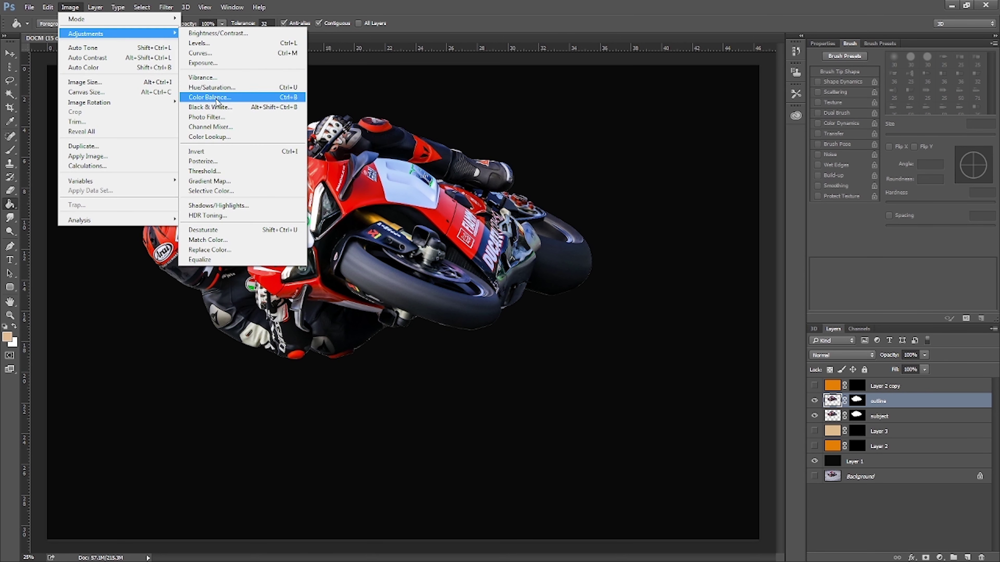
pyautogui.click(212, 106)
pyautogui.click(735, 258)
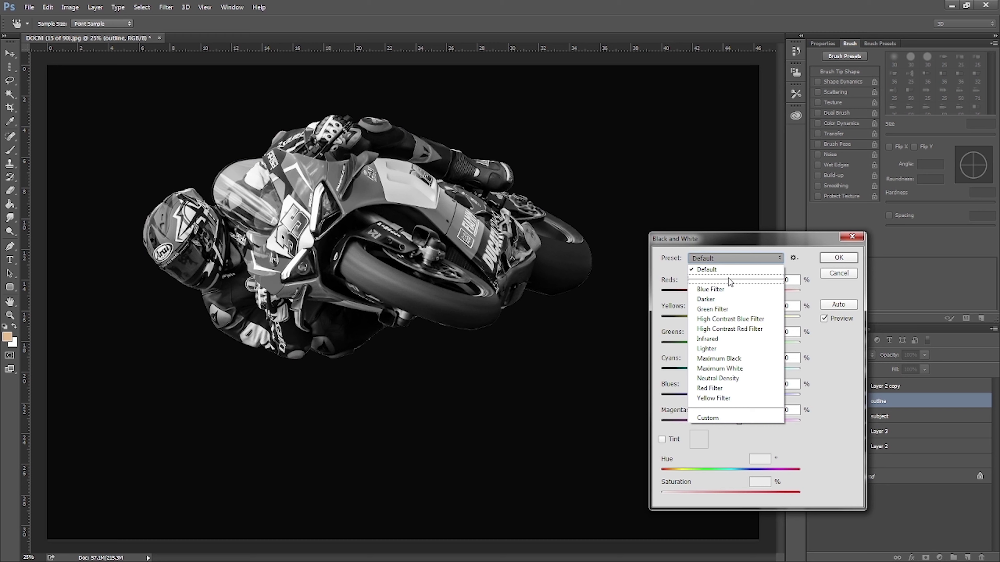
pyautogui.click(732, 370)
pyautogui.click(839, 257)
# Turn the outline layer's image into light contour lines on black with a Filter Gallery effect.
pyautogui.click(162, 10)
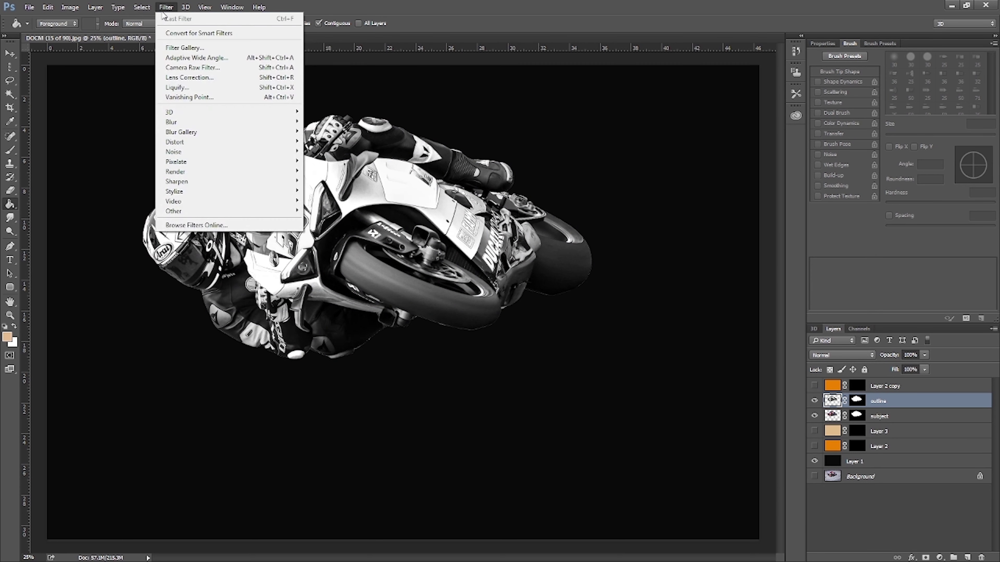
pyautogui.click(177, 48)
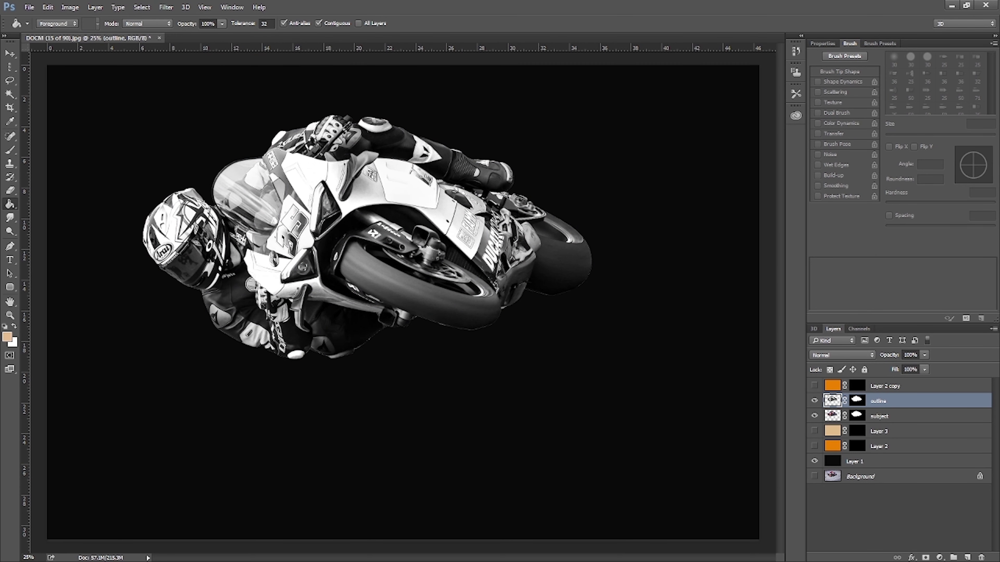
pyautogui.hotkey('ctrl', 'f')
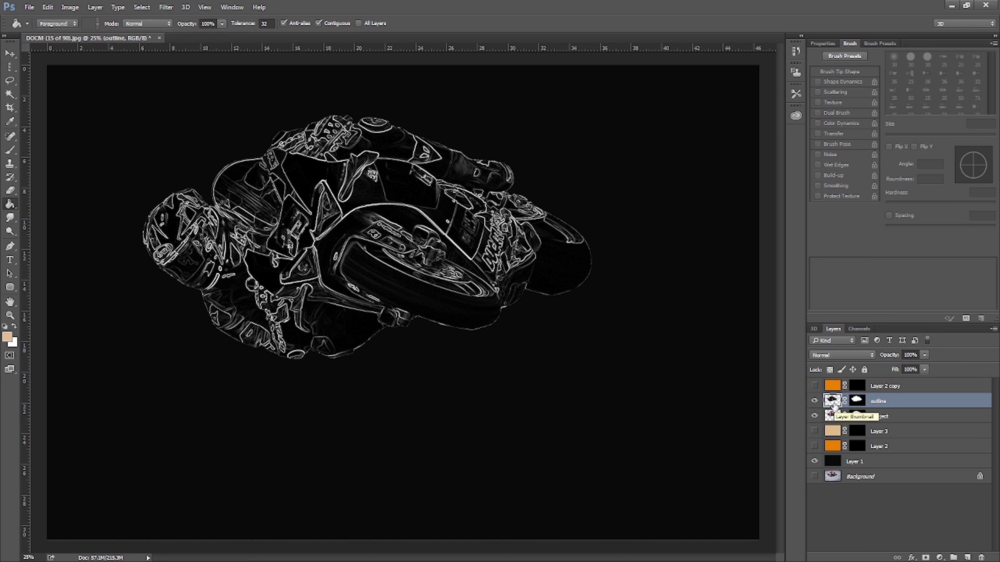
# Paint black over the rider and motorcycle on the outline layer's mask with a textured 1588 px brush at 30% opacity.
pyautogui.click(857, 401)
pyautogui.click(10, 191)
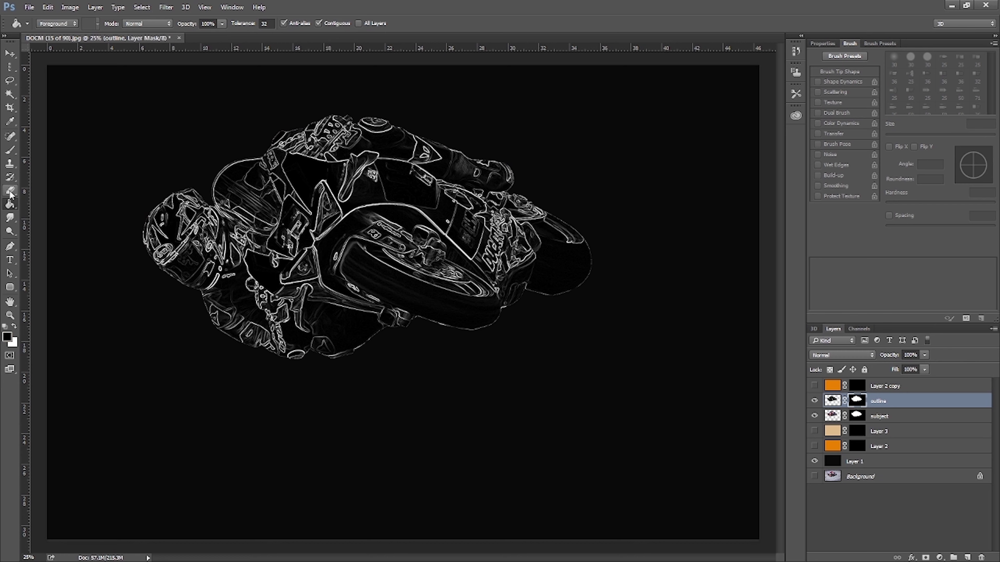
pyautogui.scroll(3, 935, 72)
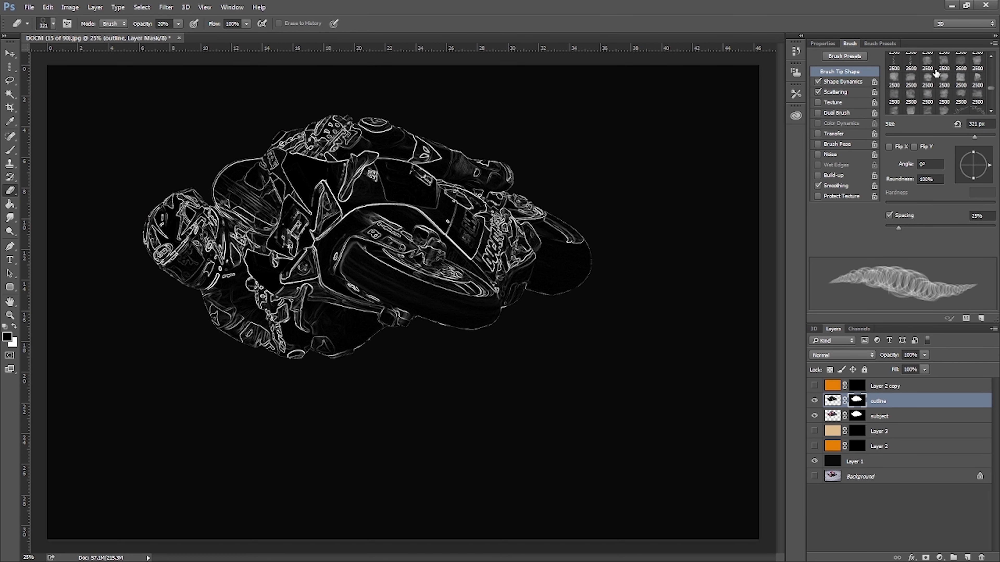
pyautogui.click(928, 62)
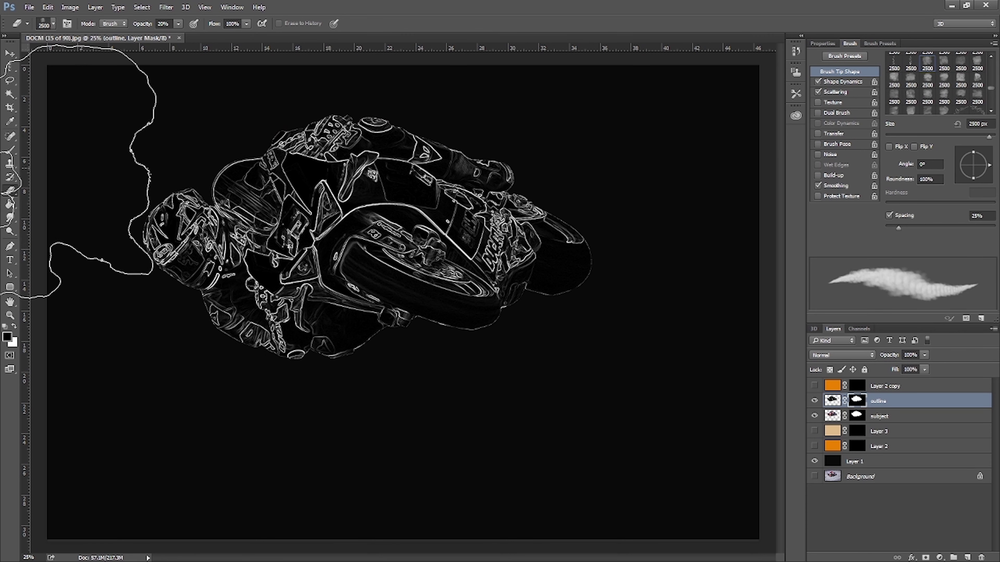
pyautogui.click(10, 150)
pyautogui.moveTo(981, 136); pyautogui.dragTo(987, 136)
pyautogui.click(260, 235)
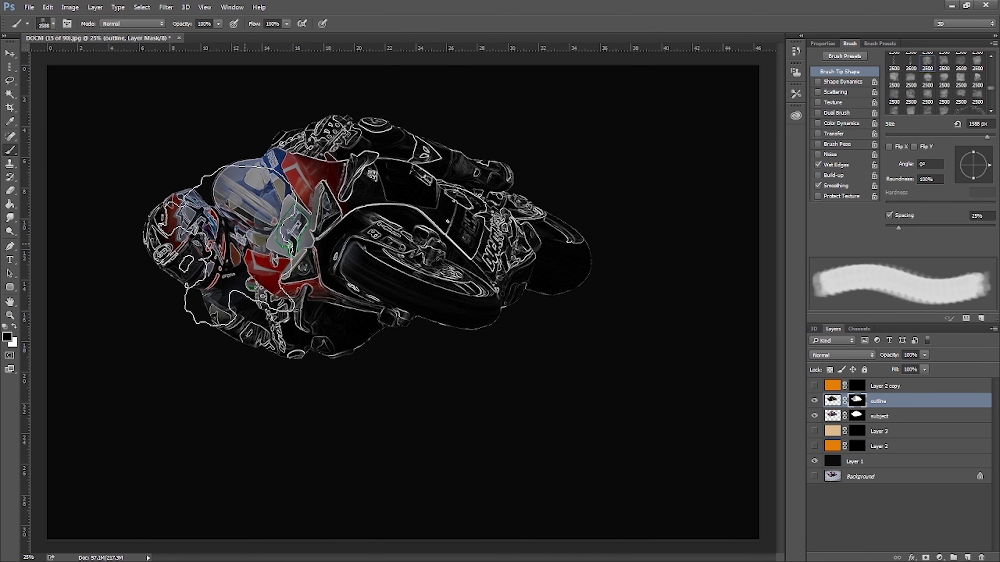
pyautogui.hotkey('ctrl', 'z')
pyautogui.press('3')
pyautogui.moveTo(173, 237)
pyautogui.mouseDown()
pyautogui.moveTo(307, 221)
pyautogui.moveTo(461, 232)
pyautogui.moveTo(291, 303)
pyautogui.moveTo(284, 245)
pyautogui.moveTo(338, 174)
pyautogui.moveTo(384, 164)
pyautogui.mouseUp()
# Shift the outline layer slightly up and to the left so its contours sit offset from the subject.
pyautogui.click(832, 400)
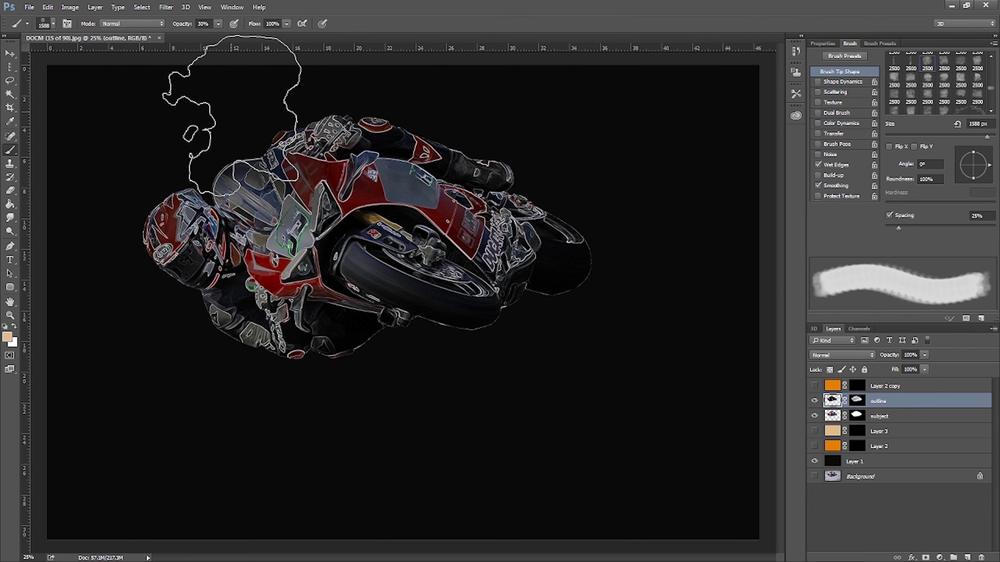
pyautogui.click(10, 53)
pyautogui.moveTo(277, 168); pyautogui.dragTo(272, 165)
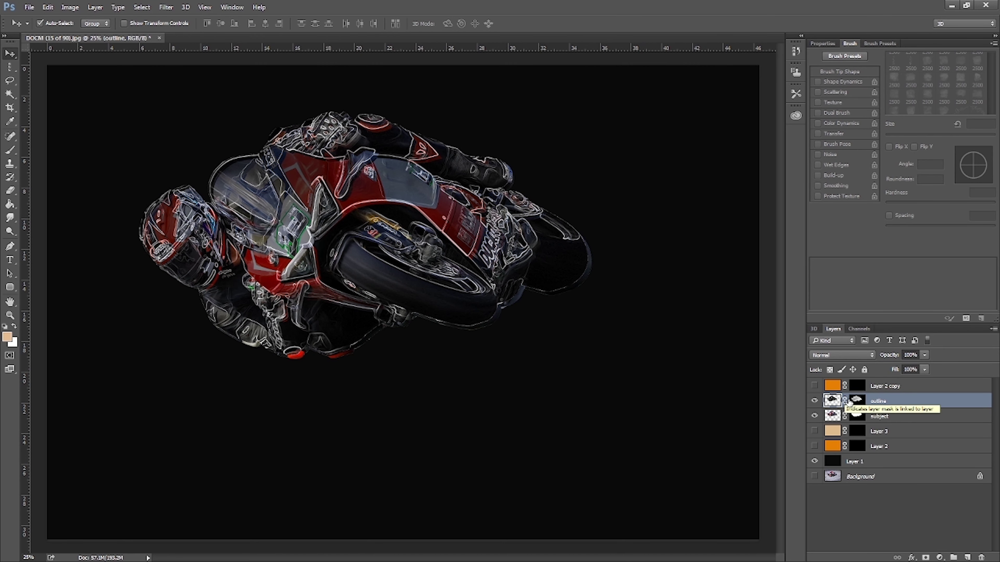
# Bring out more subject colour by brushing the outline mask over helmet, fairing, gloves, windscreen and tail with a 226 px brush at 30% opacity.
pyautogui.click(857, 401)
pyautogui.click(8, 153)
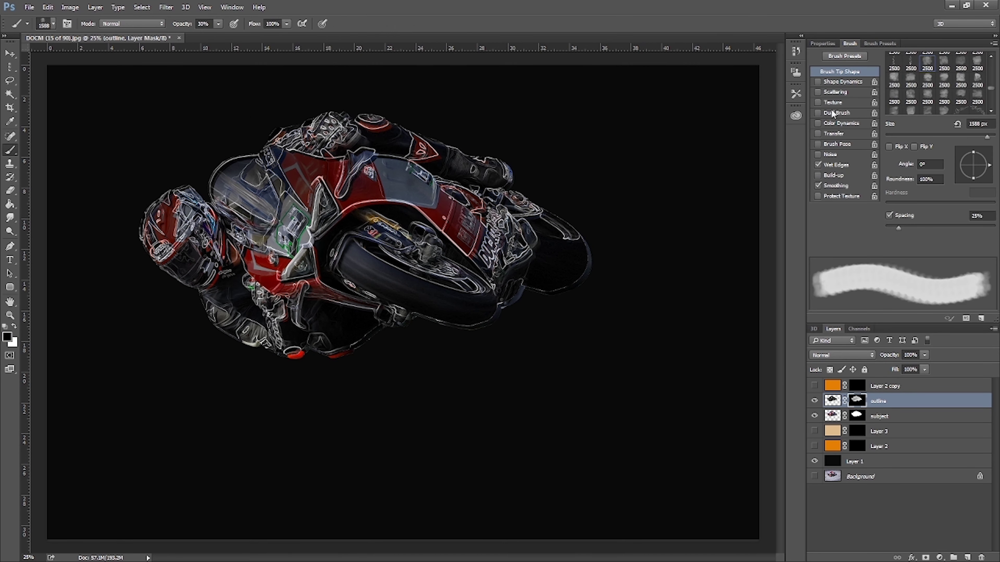
pyautogui.click(932, 136)
pyautogui.click(219, 24)
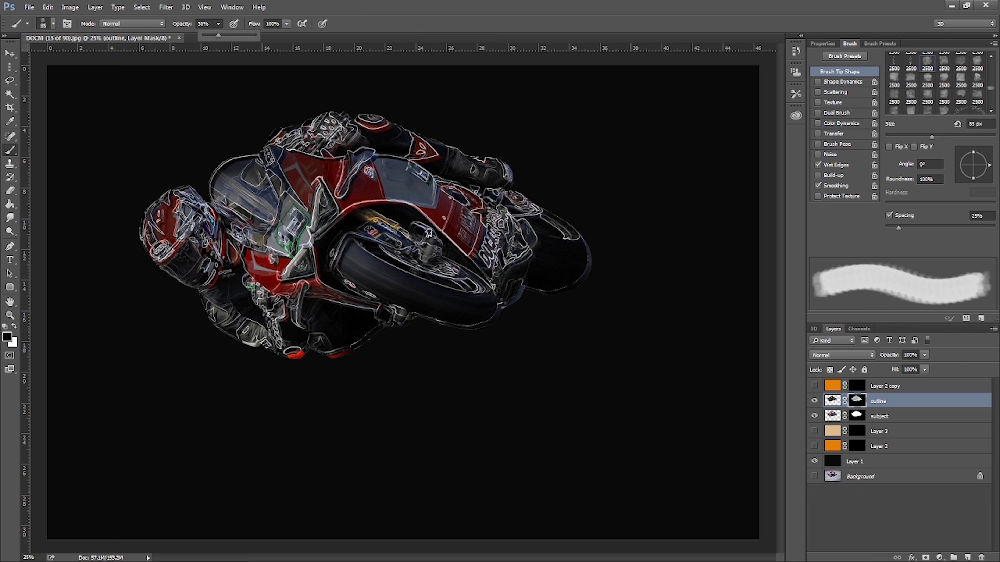
pyautogui.click(969, 136)
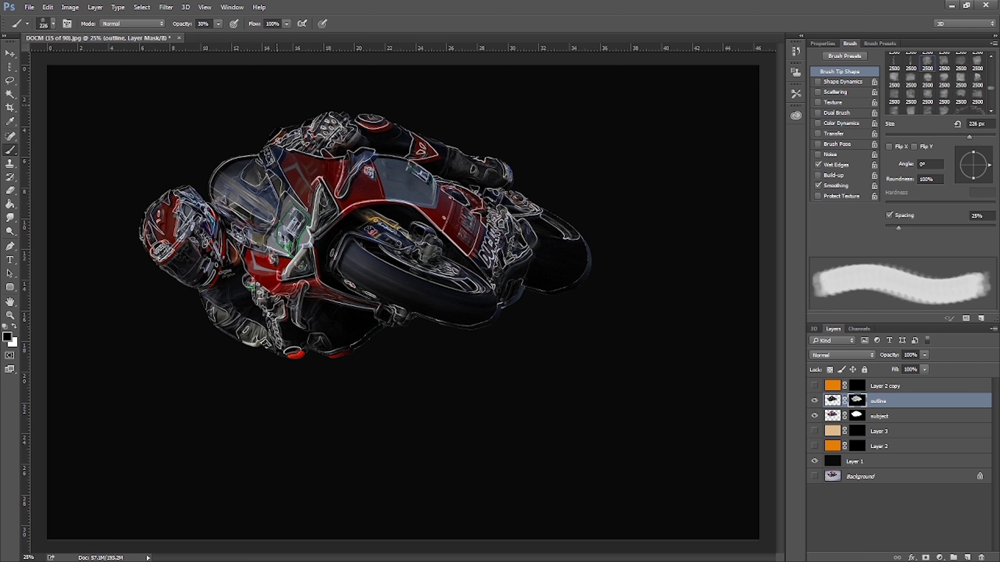
pyautogui.moveTo(153, 226)
pyautogui.mouseDown()
pyautogui.moveTo(155, 240)
pyautogui.moveTo(169, 221)
pyautogui.moveTo(201, 271)
pyautogui.moveTo(169, 253)
pyautogui.mouseUp()
pyautogui.moveTo(271, 239)
pyautogui.mouseDown()
pyautogui.moveTo(313, 183)
pyautogui.moveTo(424, 179)
pyautogui.moveTo(466, 240)
pyautogui.mouseUp()
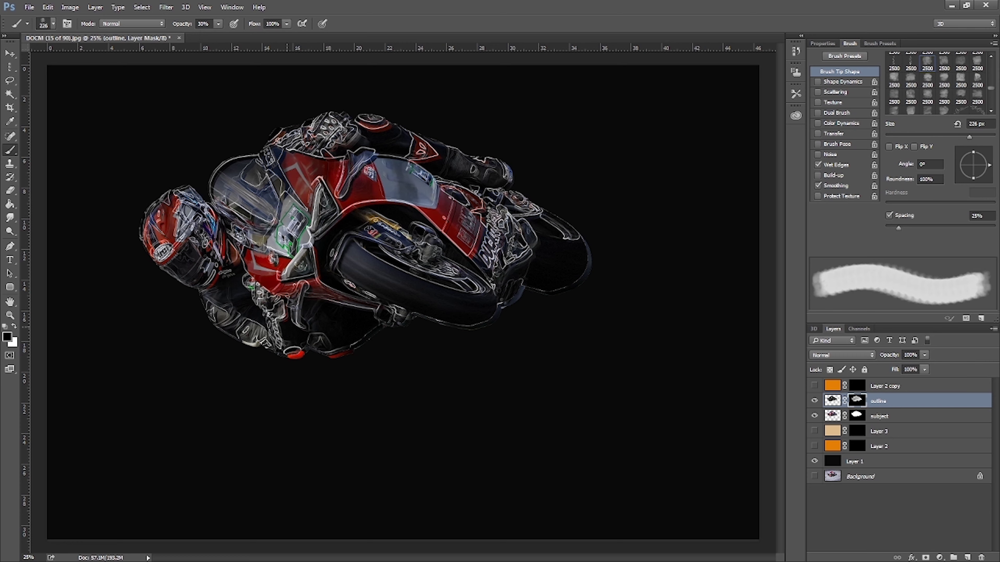
pyautogui.moveTo(288, 327); pyautogui.dragTo(275, 334)
pyautogui.moveTo(278, 153); pyautogui.dragTo(307, 142)
pyautogui.moveTo(494, 214)
pyautogui.mouseDown()
pyautogui.moveTo(492, 252)
pyautogui.moveTo(506, 227)
pyautogui.mouseUp()
pyautogui.moveTo(443, 178); pyautogui.dragTo(432, 160)
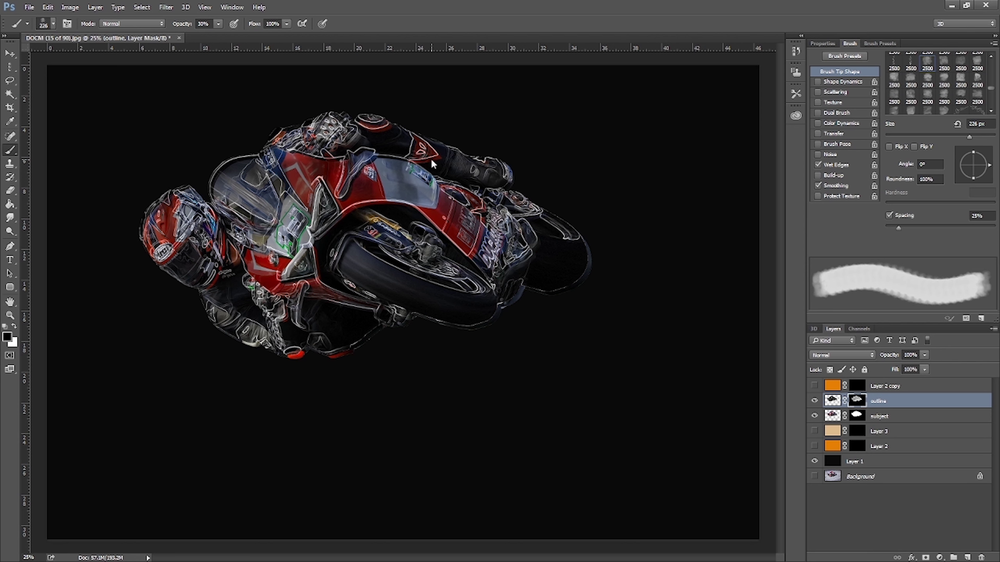
pyautogui.moveTo(516, 223); pyautogui.dragTo(518, 248)
pyautogui.moveTo(482, 167); pyautogui.dragTo(506, 161)
pyautogui.moveTo(273, 227); pyautogui.dragTo(267, 240)
pyautogui.moveTo(214, 190); pyautogui.dragTo(258, 208)
pyautogui.moveTo(267, 157); pyautogui.dragTo(262, 167)
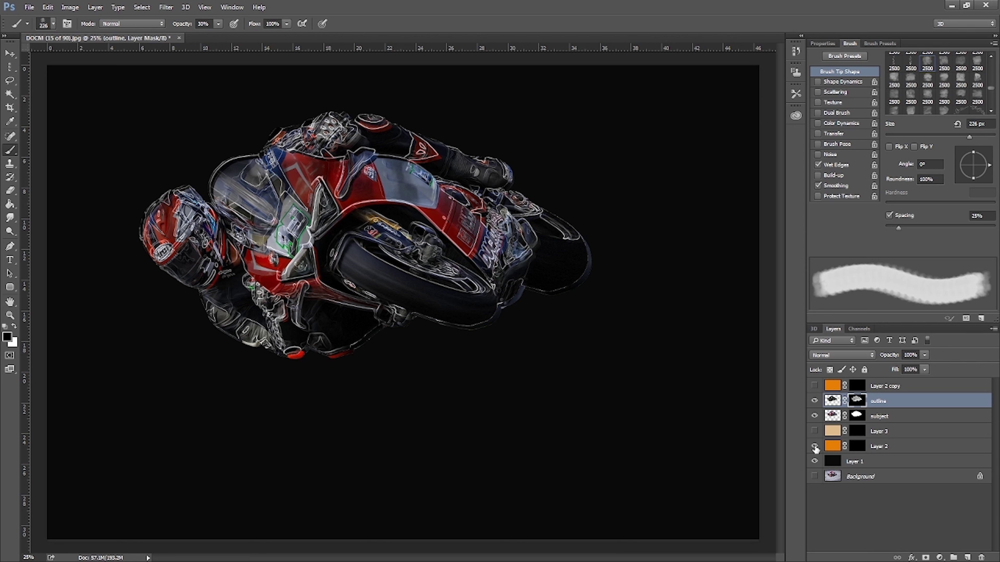
# Reveal a soft orange glow around the motorcycle by erasing on Layer 2's mask with the textured 2500 px brush at 20% opacity.
pyautogui.click(857, 447)
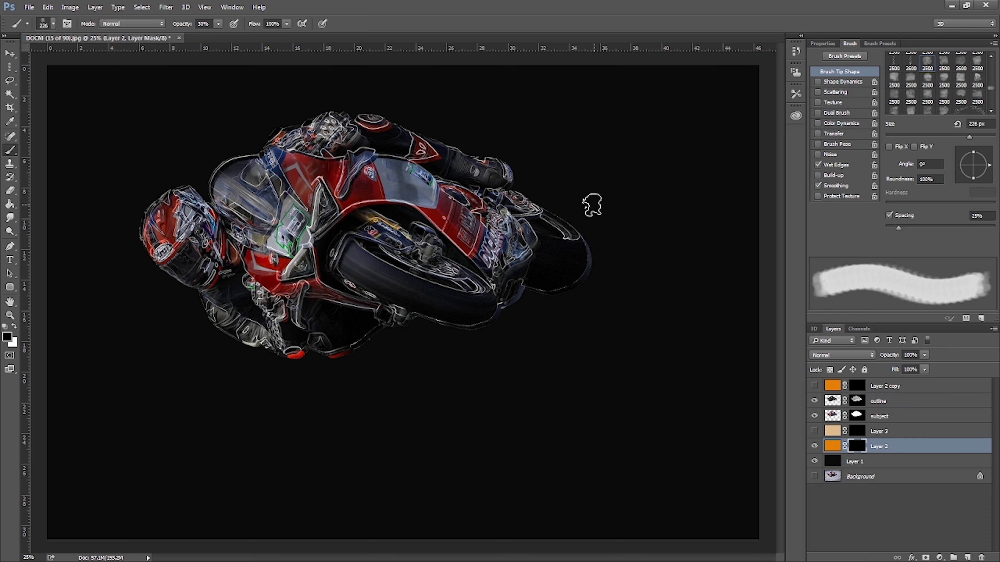
pyautogui.click(982, 137)
pyautogui.press('e')
pyautogui.click(167, 200)
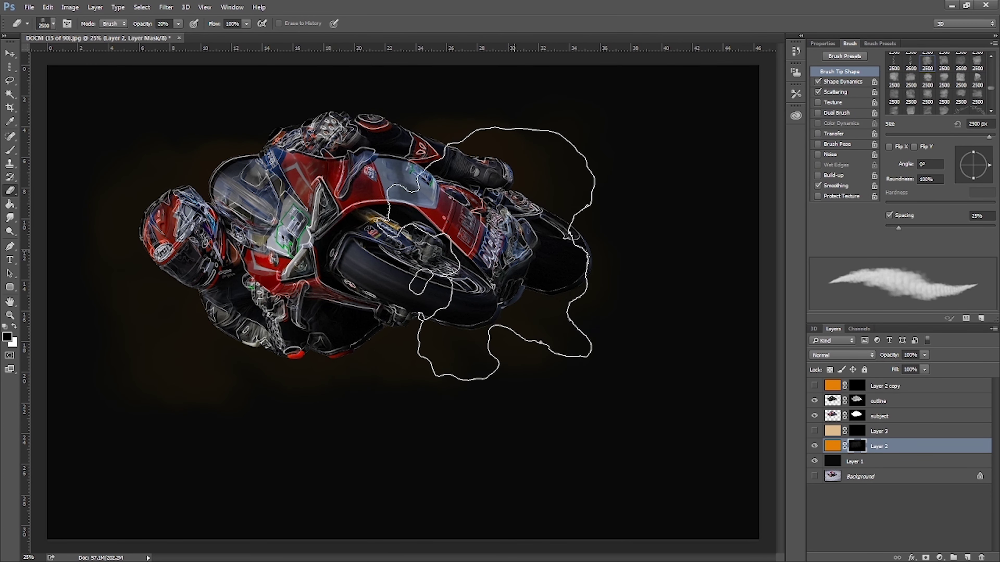
pyautogui.click(485, 254)
pyautogui.click(477, 252)
pyautogui.click(143, 279)
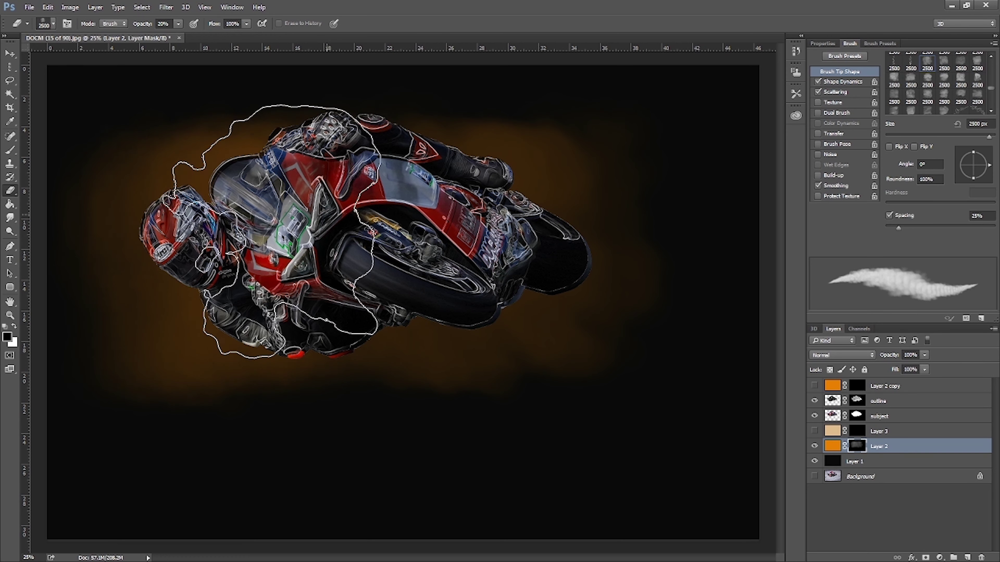
pyautogui.click(275, 262)
pyautogui.click(248, 324)
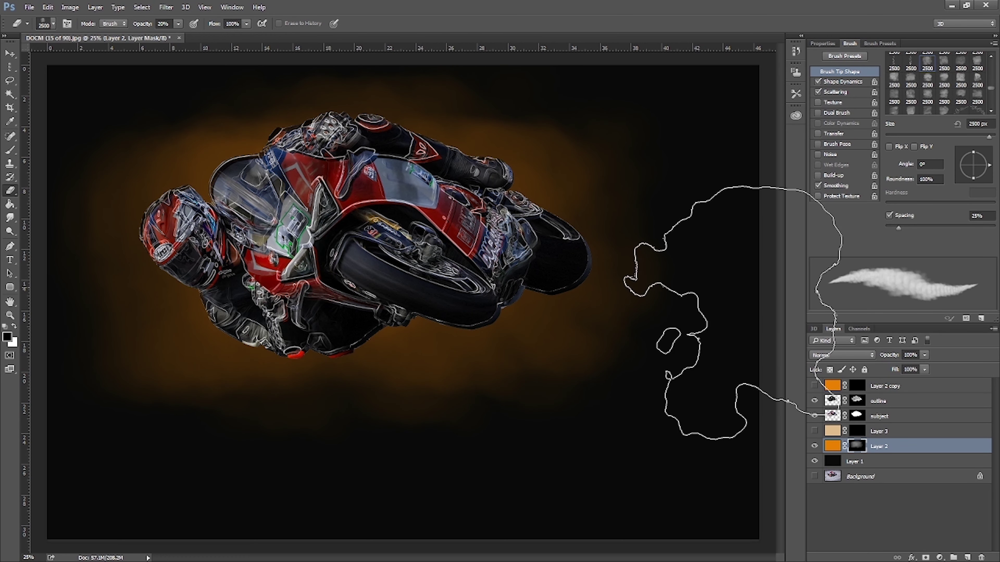
# Turn on Layer 3 and reveal faint peach smoke around the bike through its mask with a 2500 px cloud brush at 20% opacity.
pyautogui.click(814, 431)
pyautogui.click(857, 431)
pyautogui.scroll(-2, 968, 90)
pyautogui.scroll(-3, 968, 91)
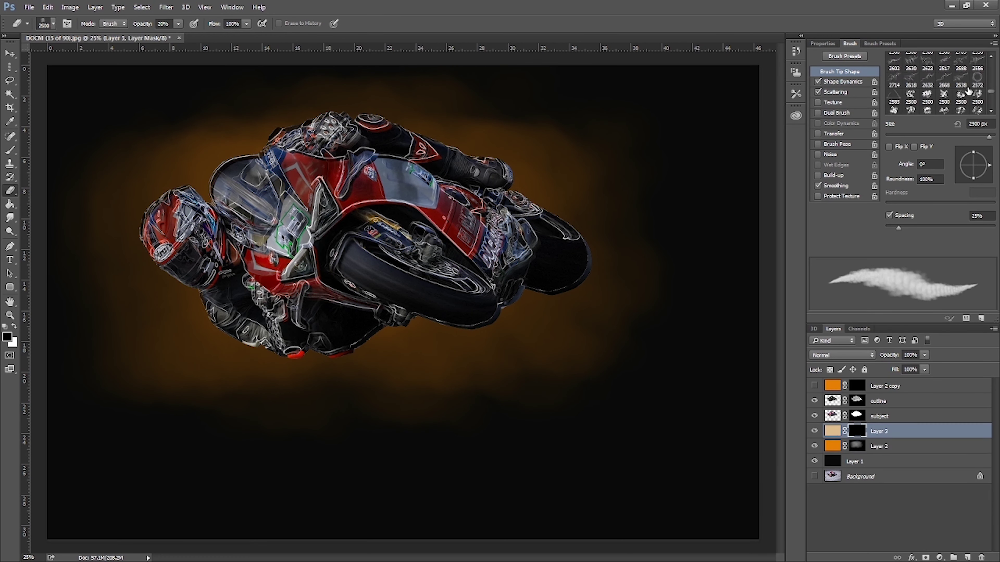
pyautogui.click(910, 95)
pyautogui.click(415, 219)
pyautogui.click(326, 234)
# Raise the Eraser opacity to 53% and add stronger peach smoke puffs around the rider and motorcycle on Layer 3's mask.
pyautogui.click(179, 24)
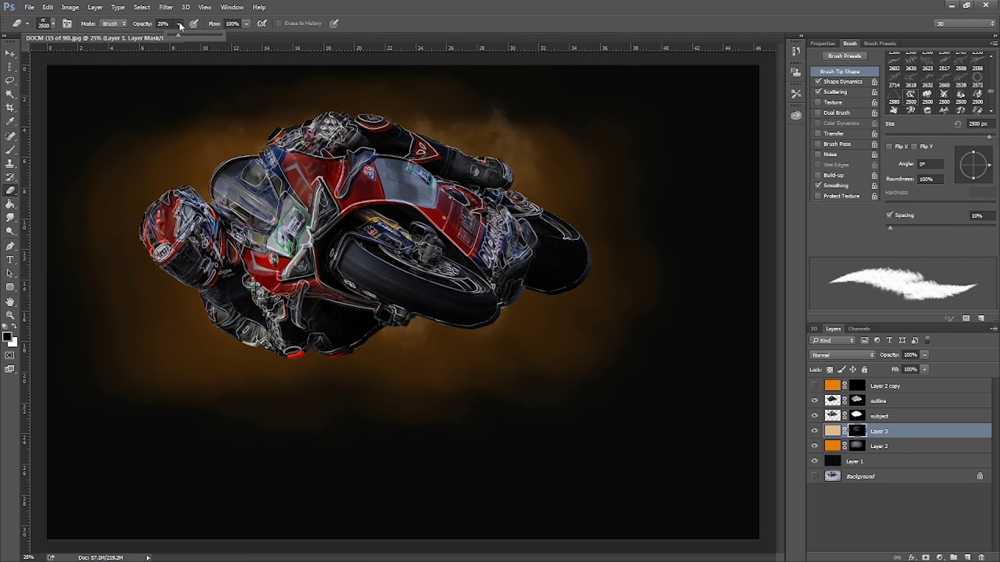
pyautogui.click(193, 35)
pyautogui.click(237, 223)
pyautogui.click(417, 212)
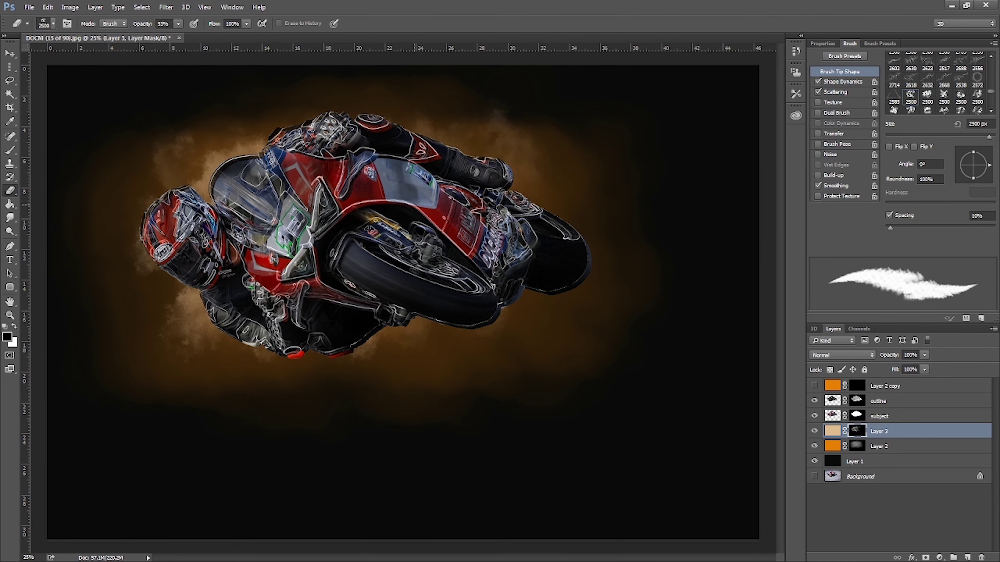
pyautogui.click(457, 172)
pyautogui.click(267, 145)
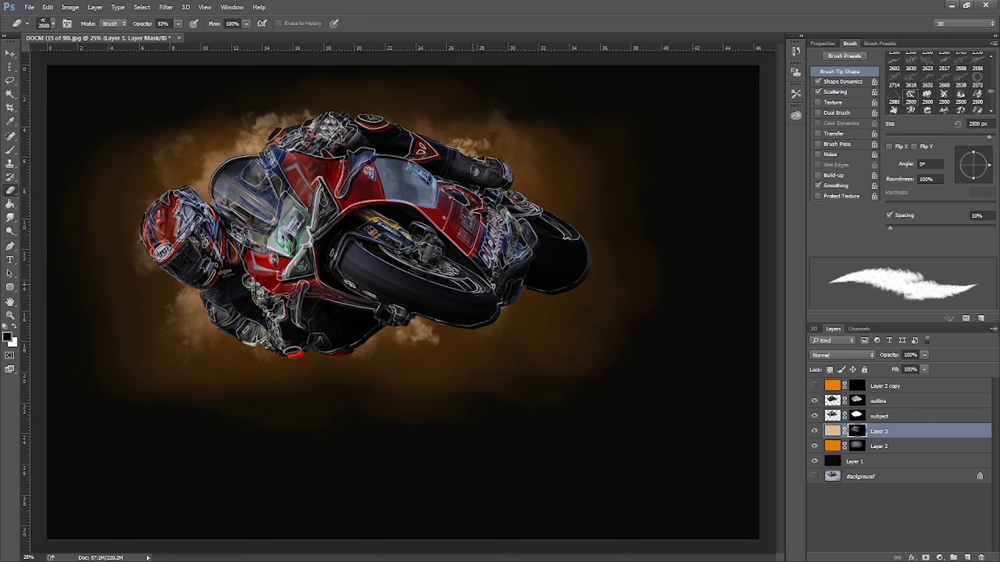
pyautogui.click(523, 302)
pyautogui.click(211, 305)
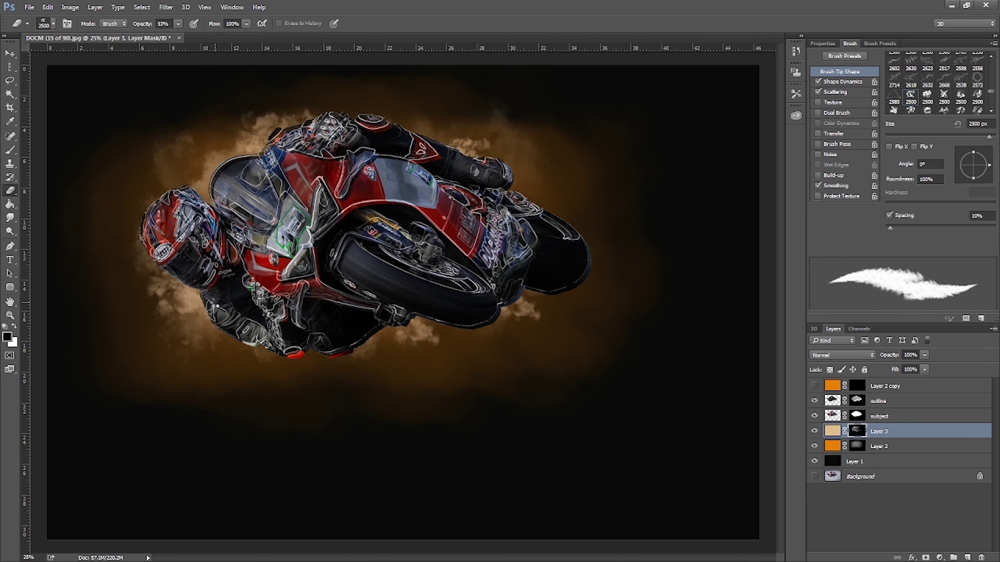
# Add thin orange smoke wisps around the motorcycle on Layer 2's mask with the 2538 px and 2623 px brush tips.
pyautogui.click(861, 450)
pyautogui.click(961, 79)
pyautogui.click(283, 263)
pyautogui.click(389, 188)
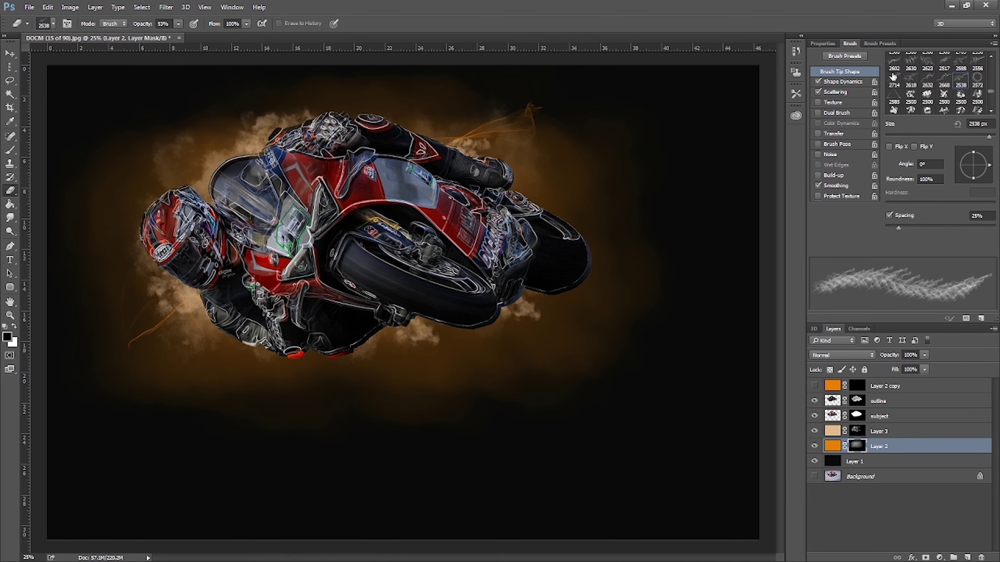
pyautogui.click(928, 60)
pyautogui.click(265, 186)
pyautogui.click(587, 338)
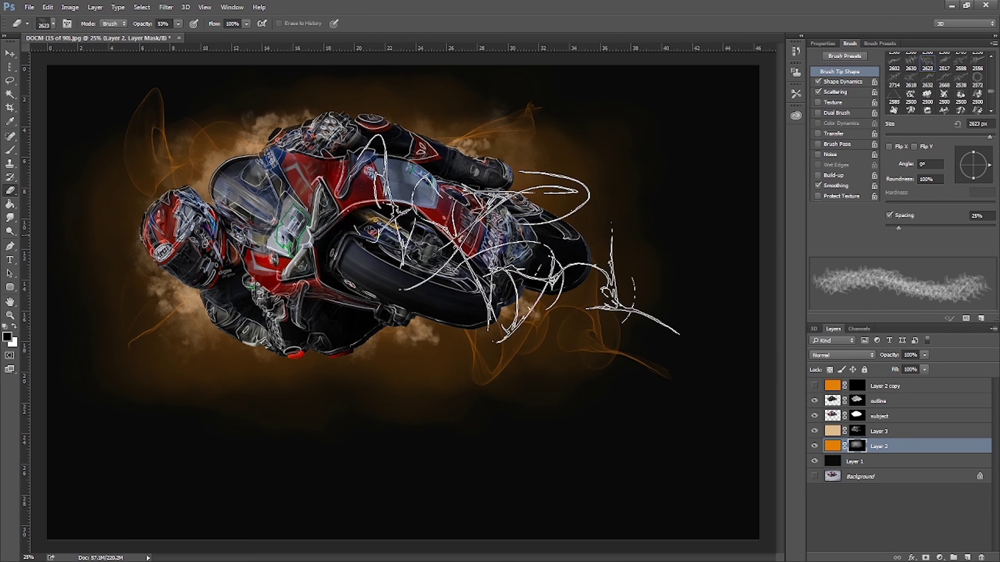
# Turn on Layer 2 copy, target its mask, and set the Eraser to a 2500 px cloud brush at 21% opacity.
pyautogui.click(814, 385)
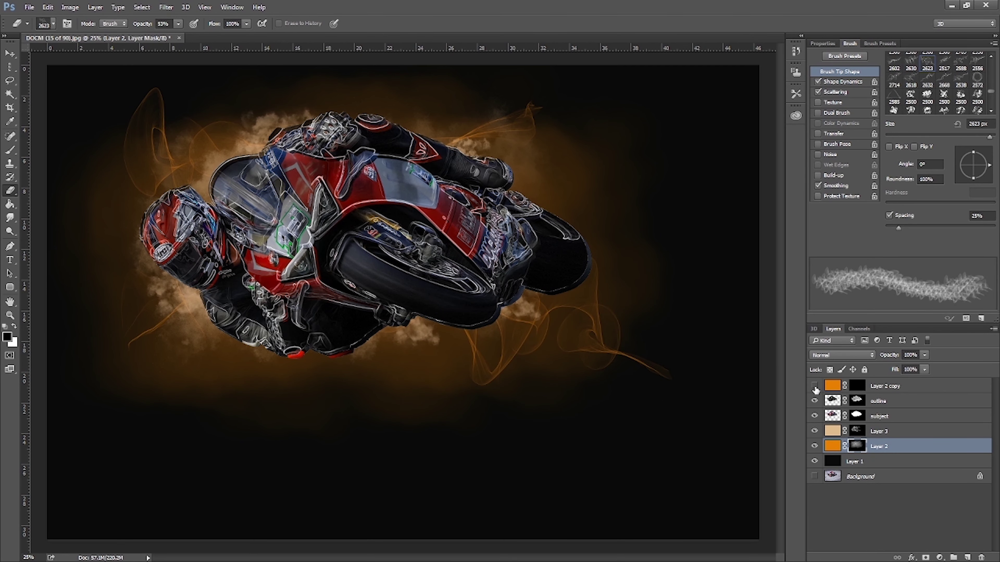
pyautogui.click(855, 386)
pyautogui.click(910, 94)
pyautogui.moveTo(988, 137); pyautogui.dragTo(980, 137)
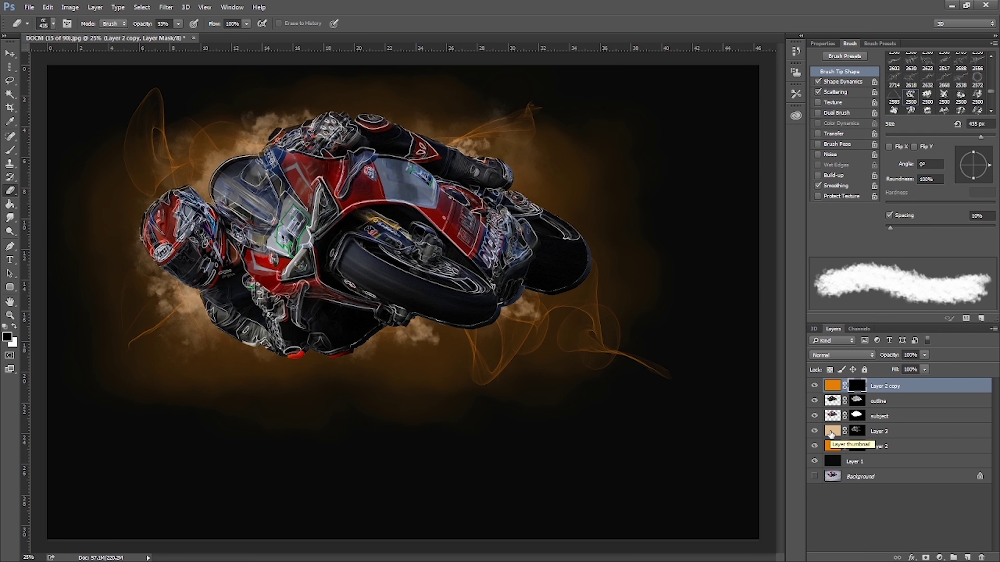
pyautogui.moveTo(178, 26); pyautogui.dragTo(163, 39)
pyautogui.click(927, 94)
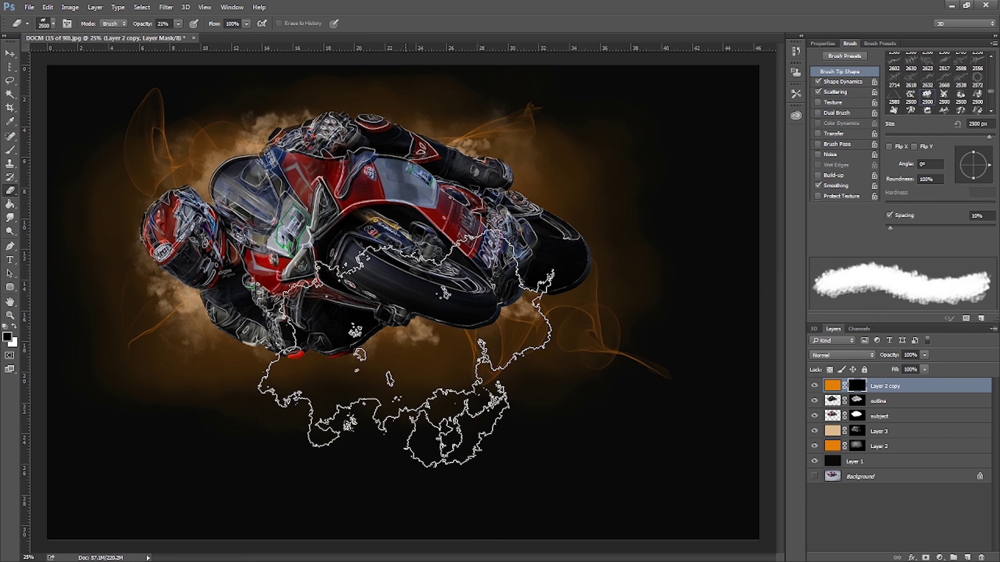
pyautogui.moveTo(406, 344)
pyautogui.mouseDown()
pyautogui.moveTo(183, 413)
pyautogui.moveTo(543, 392)
pyautogui.mouseUp()
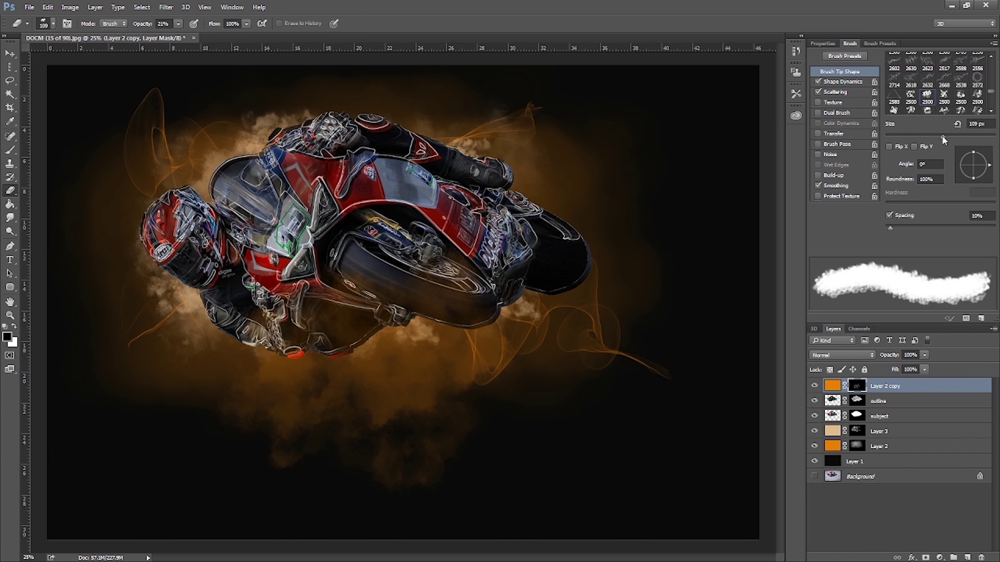
pyautogui.moveTo(976, 141); pyautogui.dragTo(973, 141)
pyautogui.moveTo(536, 290); pyautogui.dragTo(574, 273)
pyautogui.hotkey('ctrl', 'alt', 'z')
pyautogui.hotkey('ctrl', 'alt', 'z')
pyautogui.hotkey('ctrl', 'alt', 'z')
pyautogui.hotkey('ctrl', 'alt', 'z')
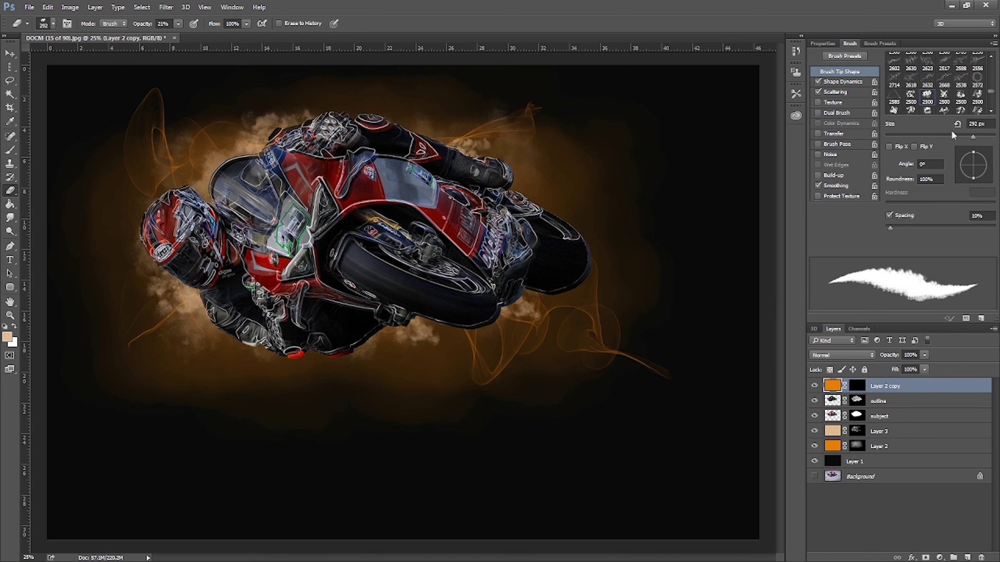
# Target Layer 2 copy's mask and reveal orange smoke clouds around and over the bike with a 948 px Eraser at 21% opacity.
pyautogui.click(184, 343)
pyautogui.click(857, 387)
pyautogui.moveTo(339, 363)
pyautogui.mouseDown()
pyautogui.moveTo(409, 345)
pyautogui.moveTo(505, 341)
pyautogui.moveTo(572, 285)
pyautogui.moveTo(422, 121)
pyautogui.moveTo(293, 113)
pyautogui.moveTo(217, 158)
pyautogui.moveTo(216, 316)
pyautogui.moveTo(254, 370)
pyautogui.moveTo(619, 277)
pyautogui.moveTo(605, 213)
pyautogui.moveTo(403, 131)
pyautogui.moveTo(617, 187)
pyautogui.mouseUp()
# Duplicate the subject layer and clear any active selection.
pyautogui.click(831, 416)
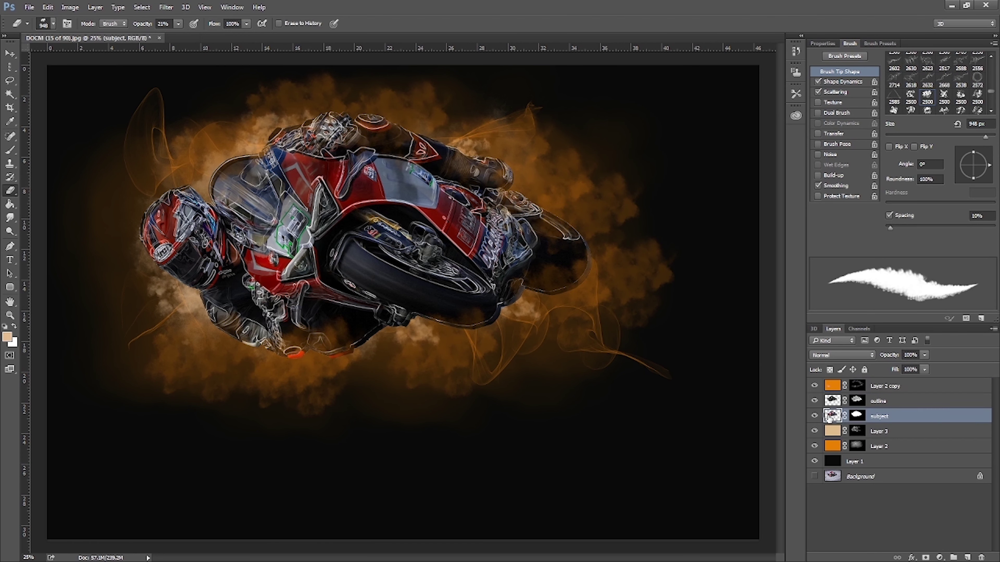
pyautogui.hotkey('ctrl', 'j')
pyautogui.keyDown('ctrl'); pyautogui.click(831, 416); pyautogui.keyUp('ctrl')
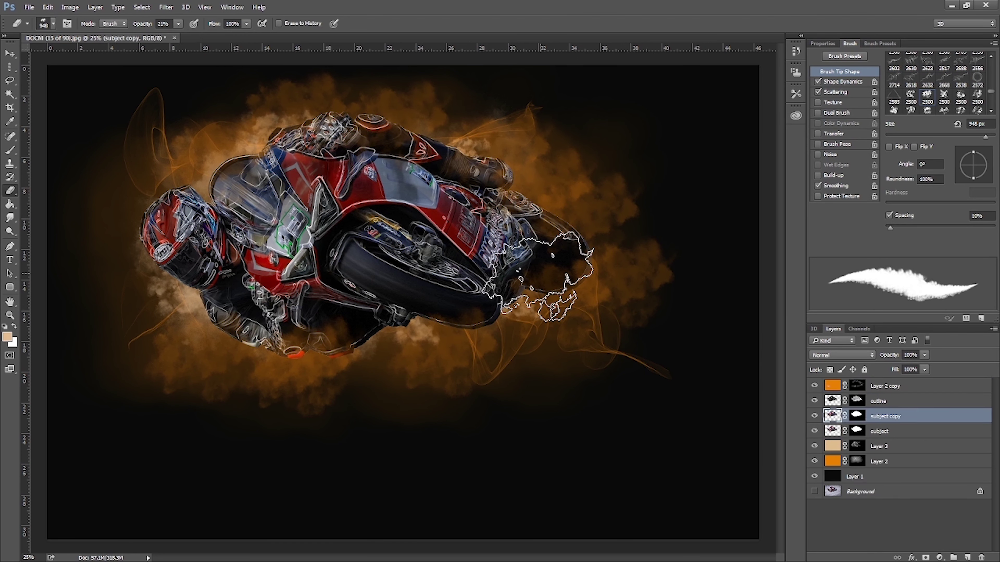
pyautogui.hotkey('ctrl', 'd')
# Target Layer 2 copy's mask and set the Brush tool to a soft round 30 px tip at 100% opacity.
pyautogui.click(855, 387)
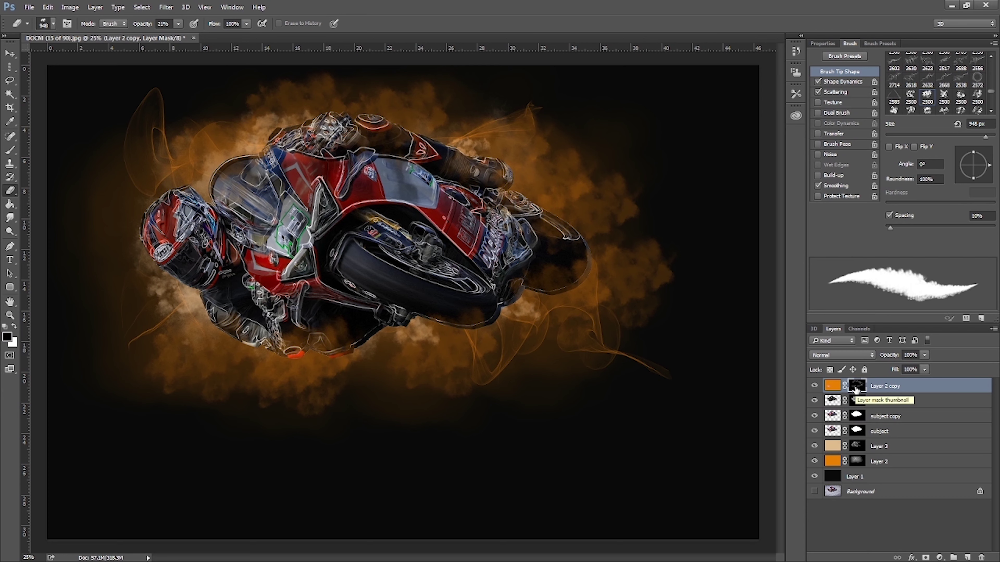
pyautogui.press('b')
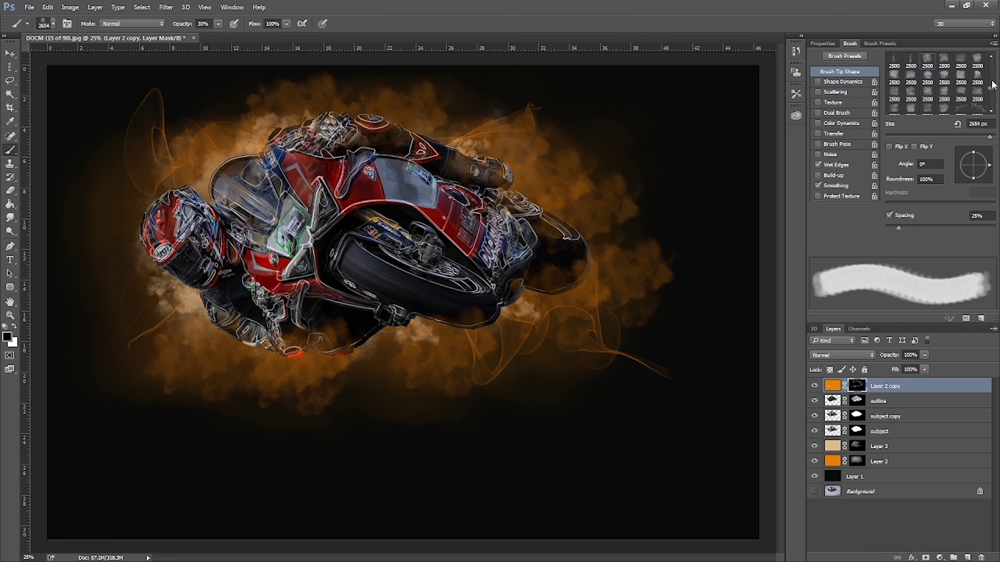
pyautogui.scroll(5, 992, 91)
pyautogui.click(894, 59)
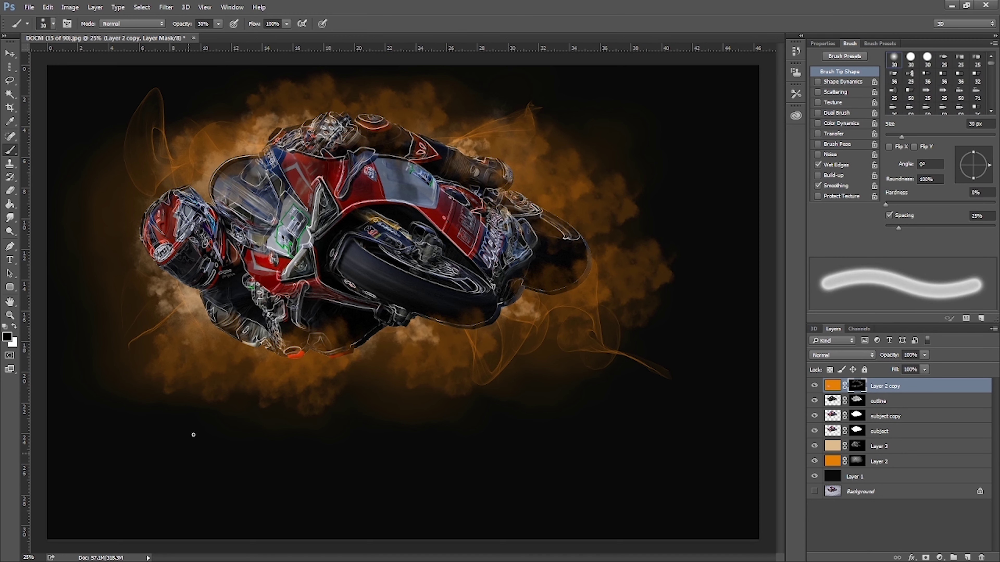
pyautogui.click(218, 25)
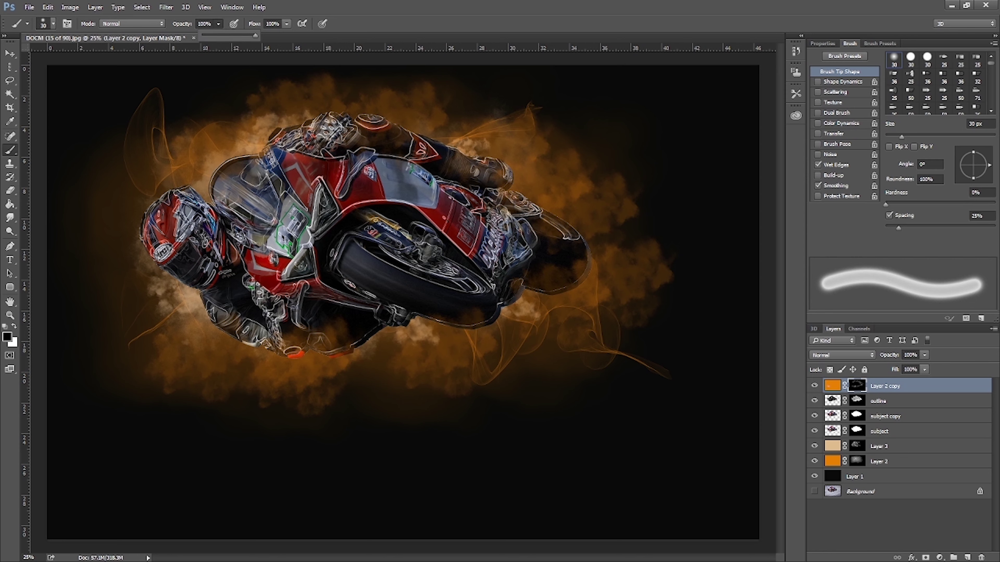
pyautogui.click(302, 452)
# Target Layer 3's mask and add a faint peach smoke dab in the empty area below the rider with the 948 px Eraser.
pyautogui.click(857, 447)
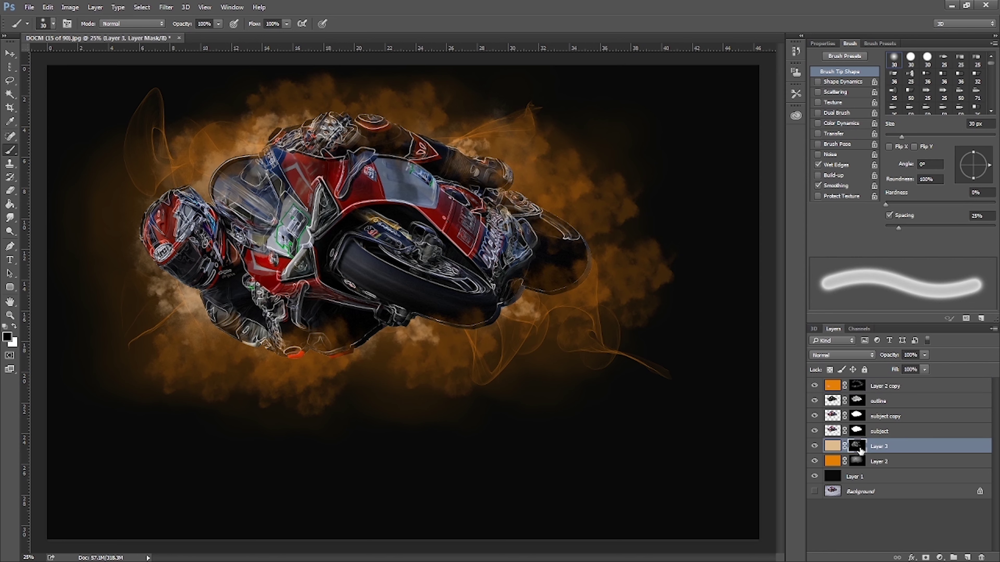
pyautogui.press('e')
pyautogui.click(213, 447)
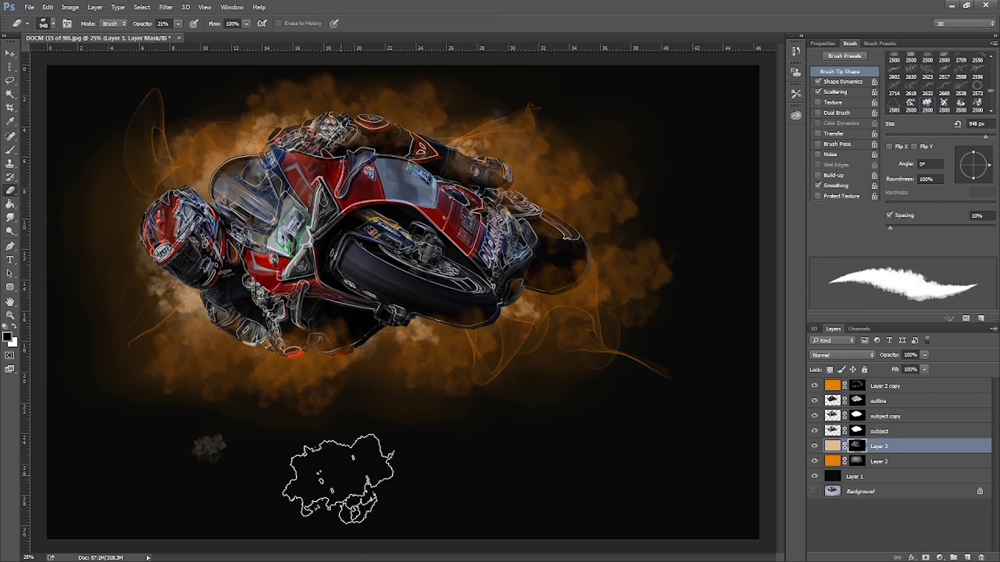
# Set the Eraser to a soft round 30 px tip at 100% opacity and draw a thin peach oval over the smoke dab.
pyautogui.click(894, 57)
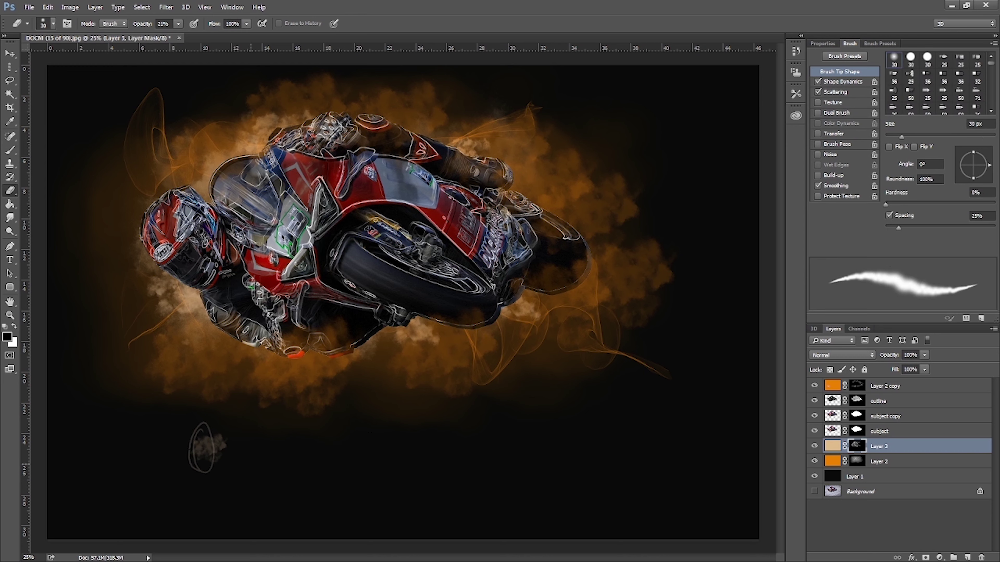
pyautogui.click(179, 24)
pyautogui.moveTo(185, 38); pyautogui.dragTo(225, 38)
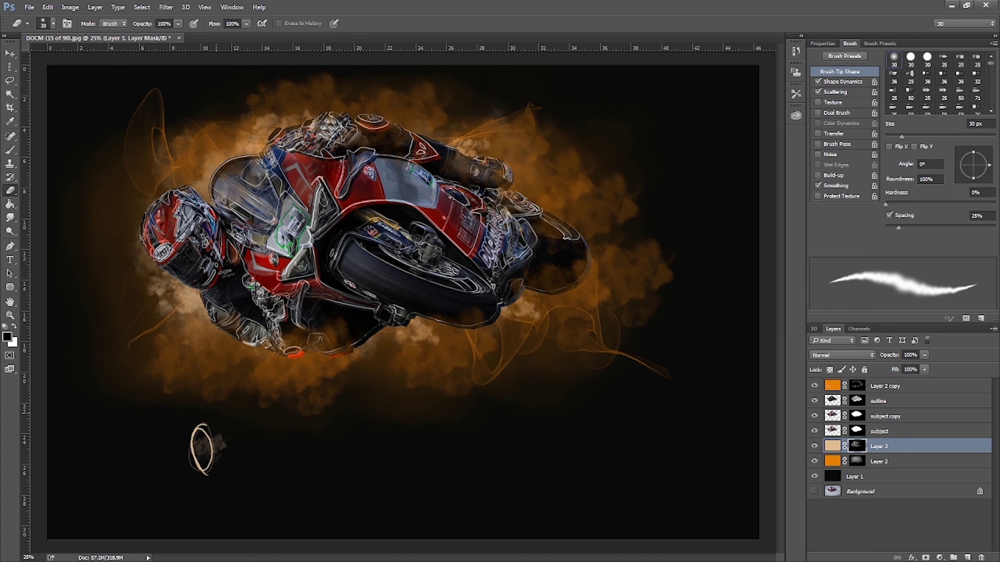